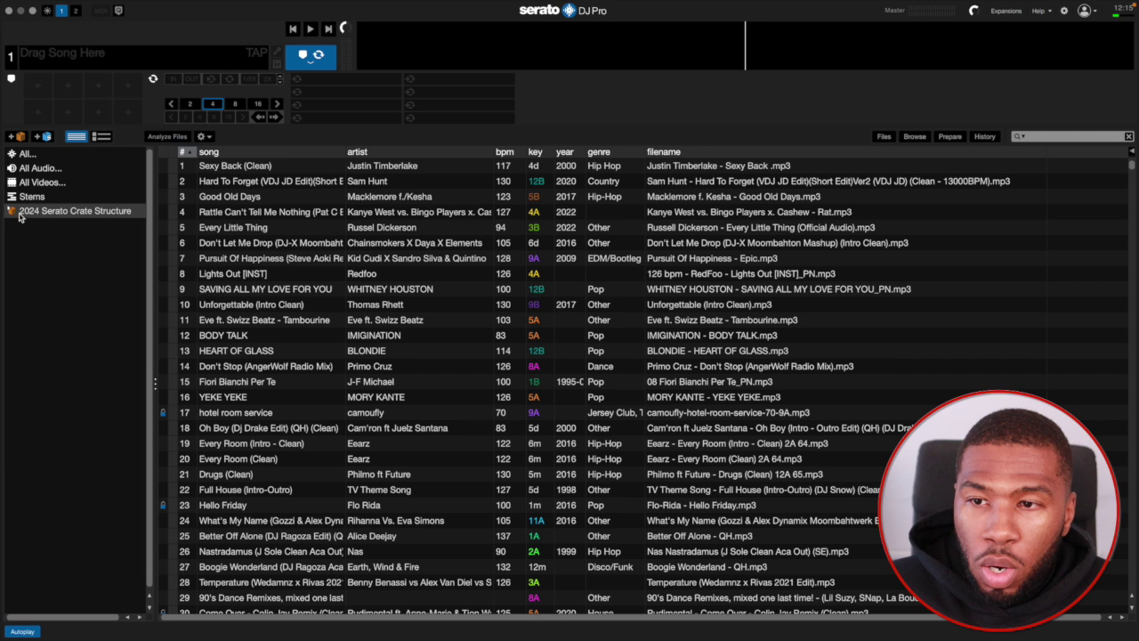
# Step: Sort the library by # highest first, widen the # column, and add a crate named 'Possible Duplicates'
pyautogui.click(188, 153)
pyautogui.moveTo(194, 153); pyautogui.dragTo(209, 151)
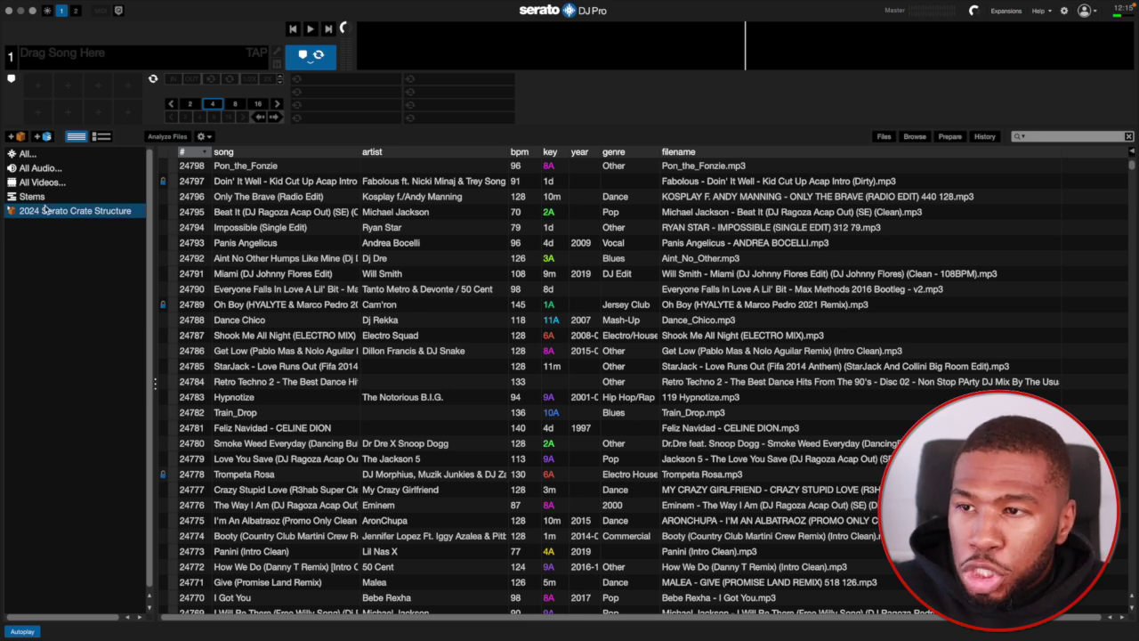
pyautogui.click(15, 137)
pyautogui.doubleClick(30, 227)
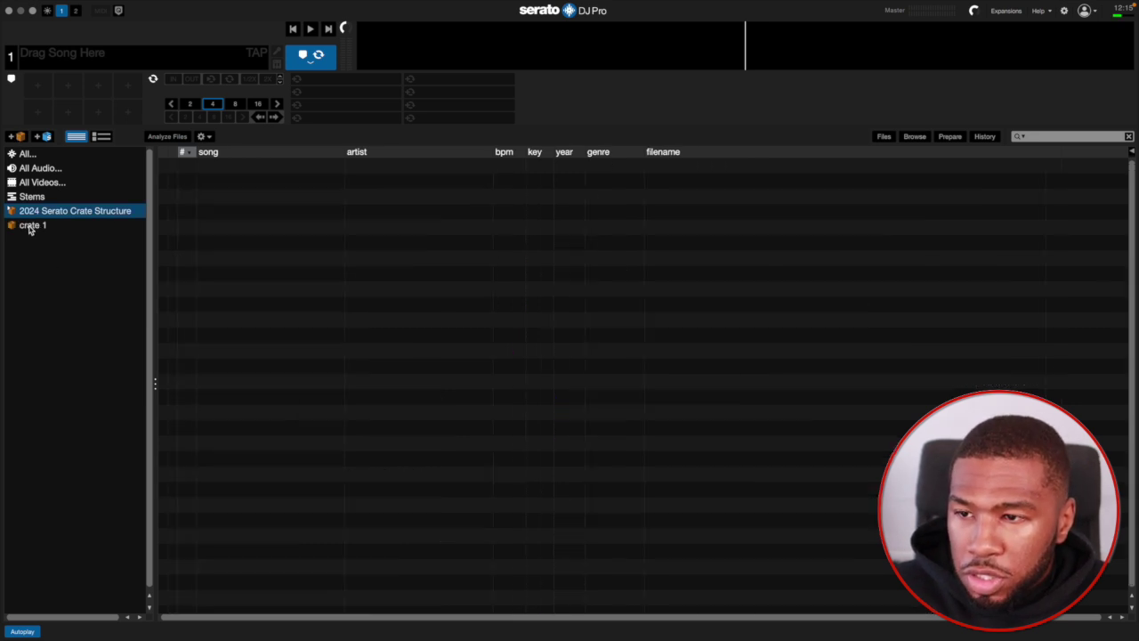
pyautogui.write('Possible')
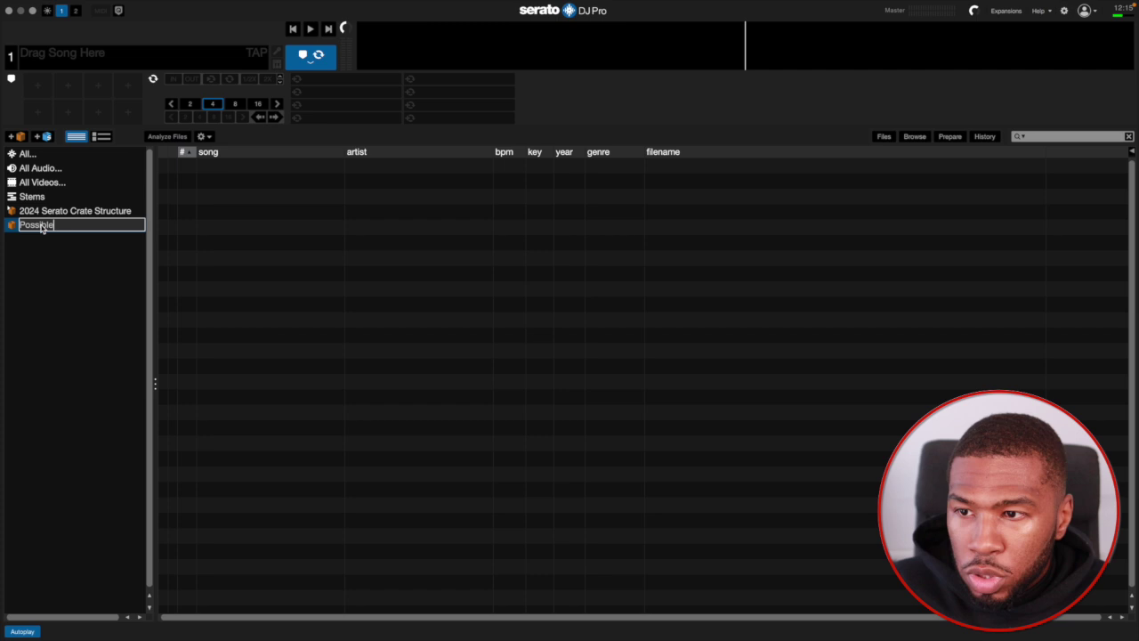
pyautogui.write(' Duplicates')
pyautogui.press('Return')
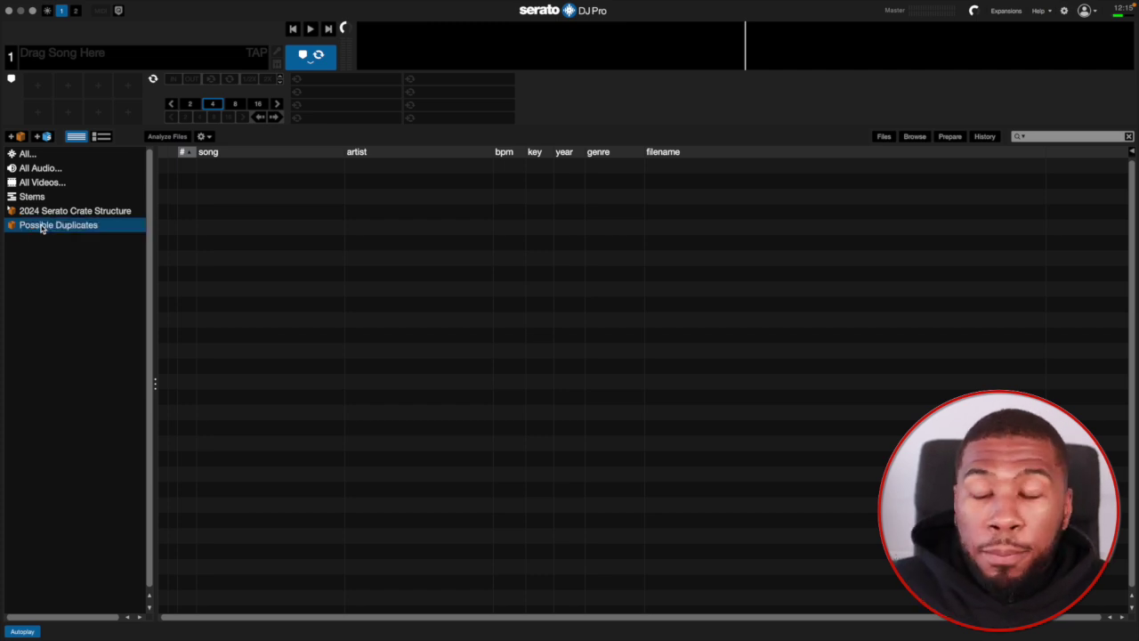
# Step: Create smart crate 'crate 1' with the rule filename contains '1.mp3'
pyautogui.click(46, 137)
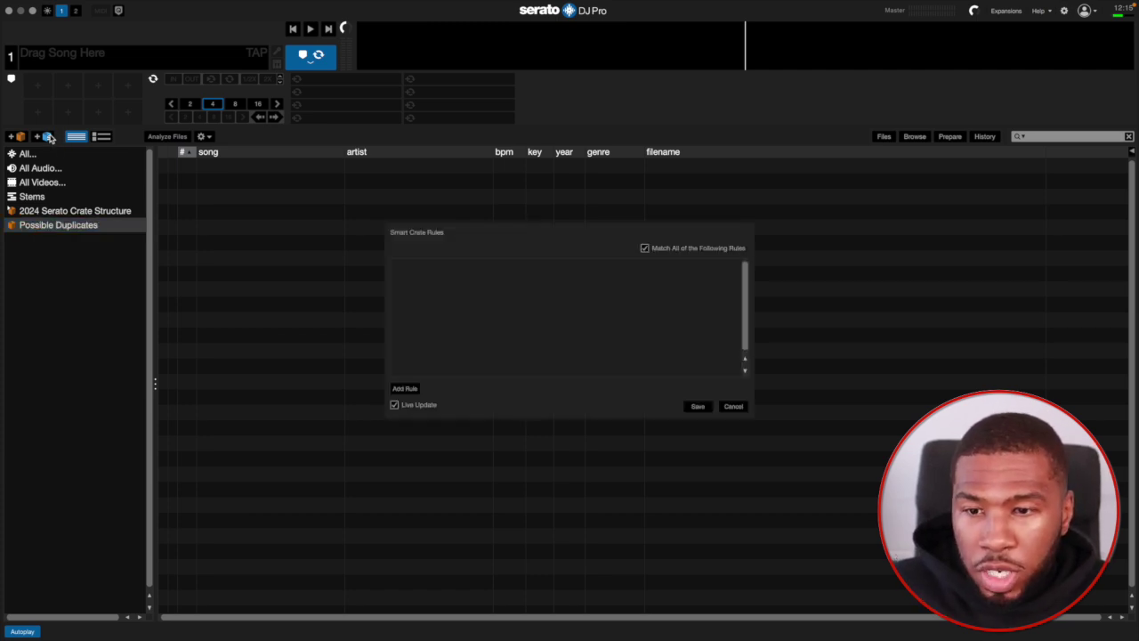
pyautogui.click(406, 390)
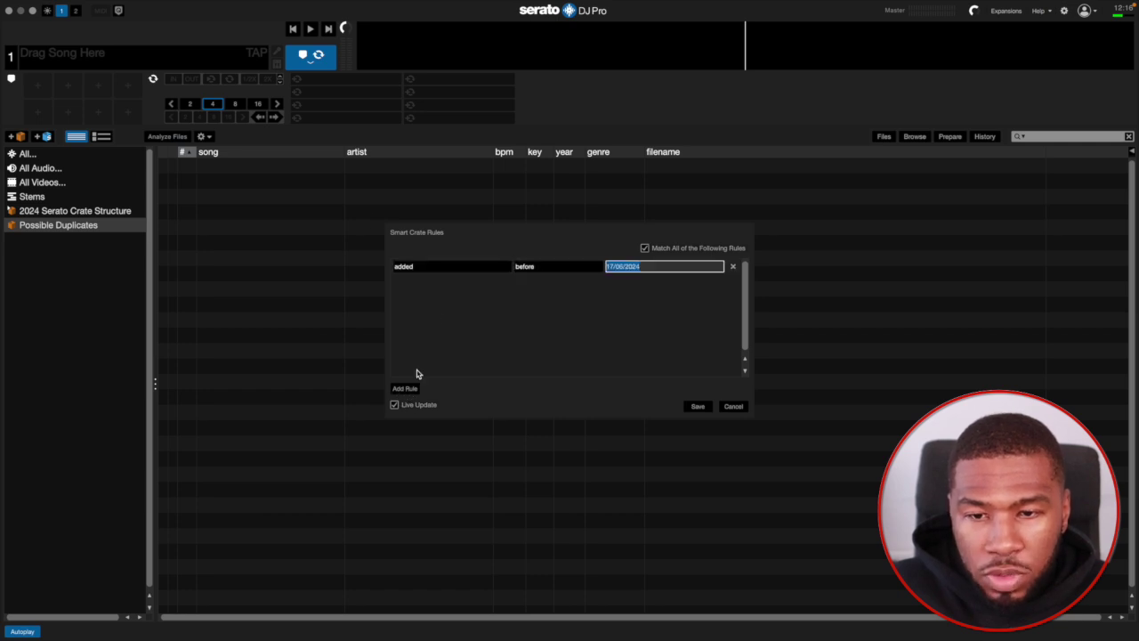
pyautogui.click(434, 274)
pyautogui.click(430, 339)
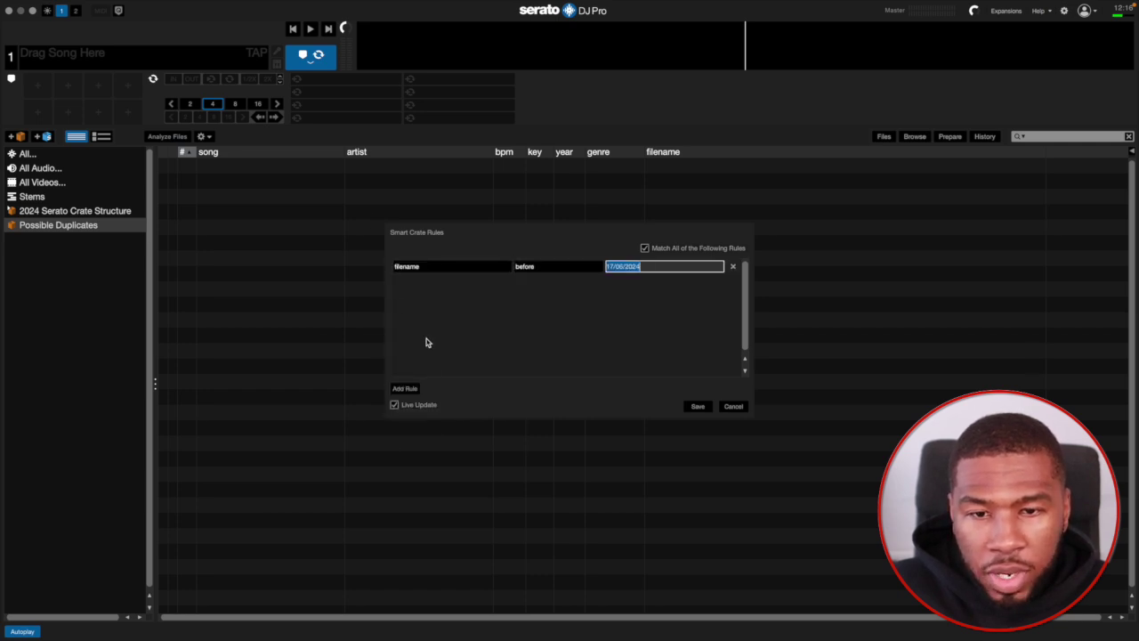
pyautogui.click(553, 267)
pyautogui.click(554, 267)
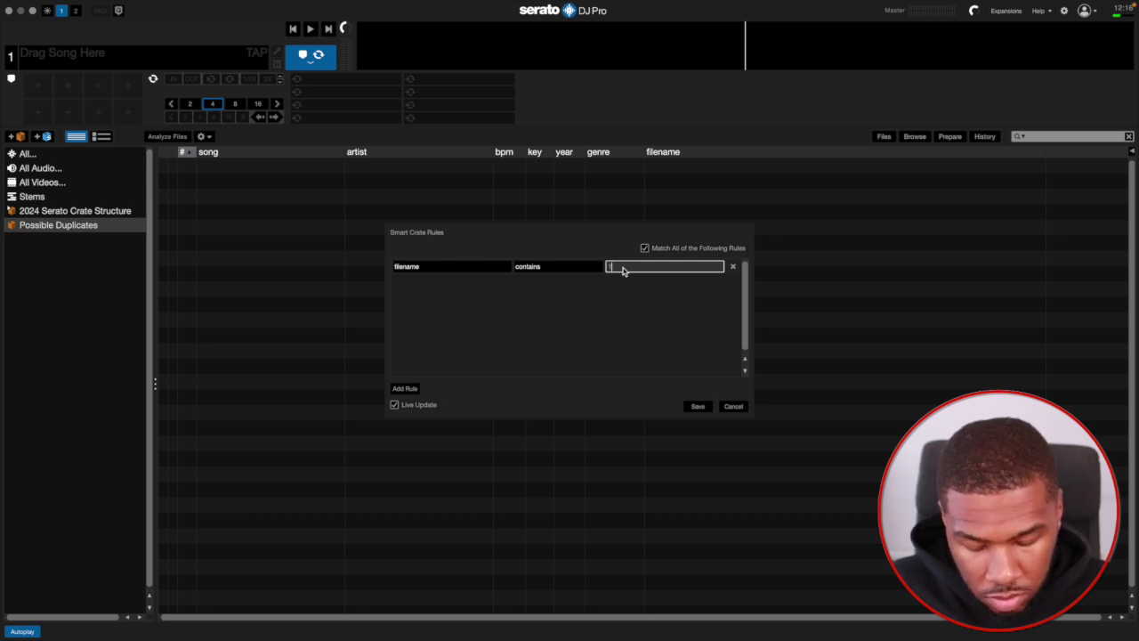
pyautogui.click(623, 269)
pyautogui.write('1.mp3')
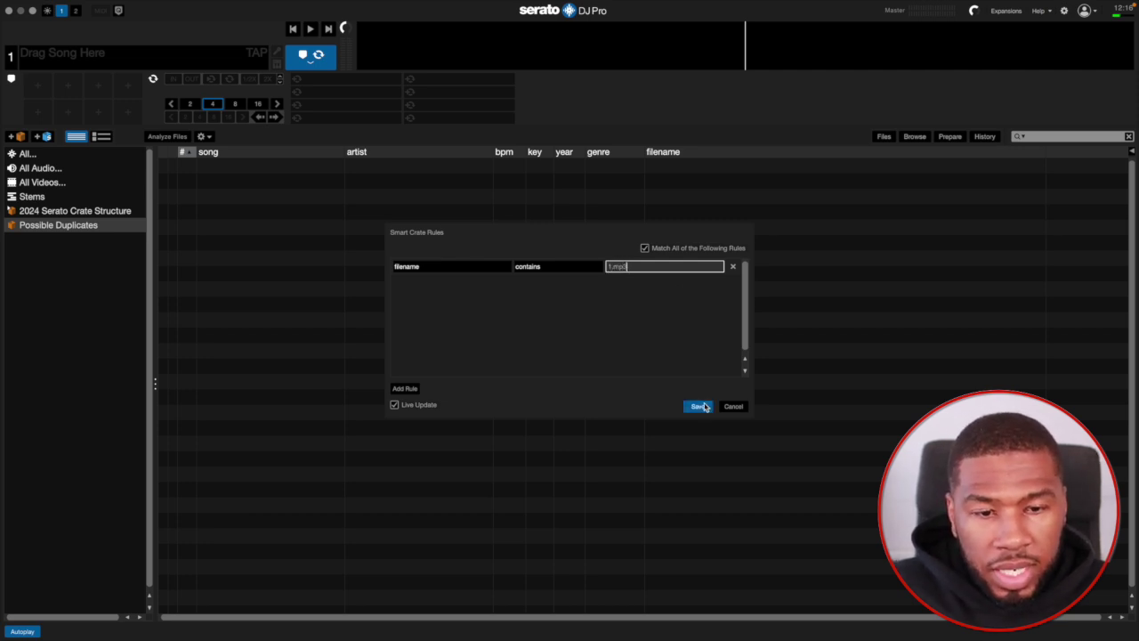
pyautogui.click(697, 406)
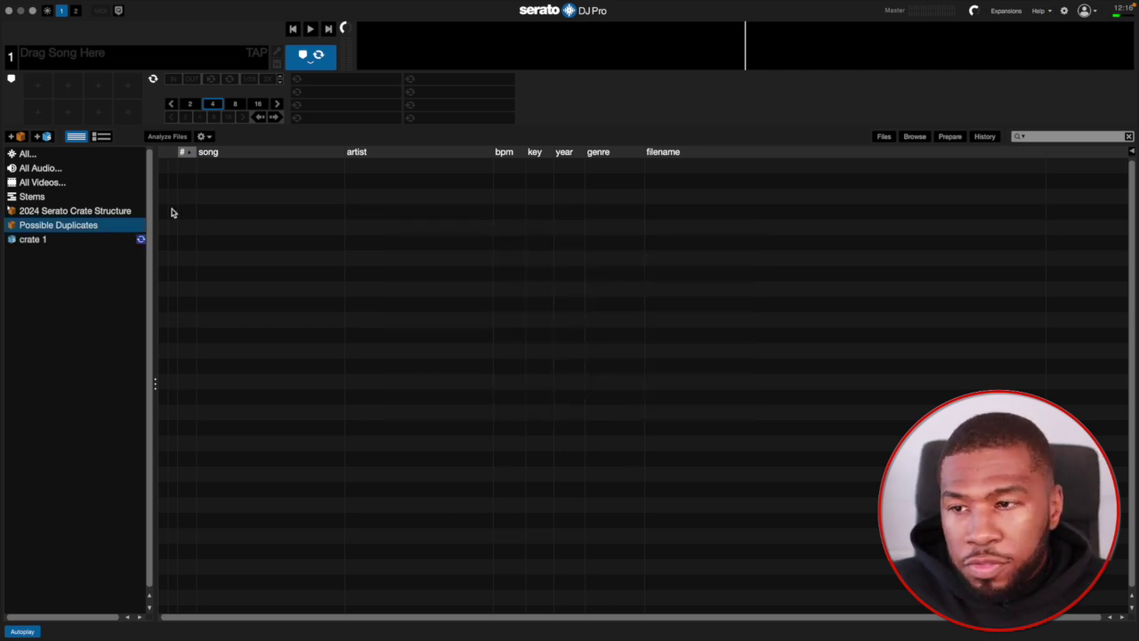
# Step: Create smart crate 'crate 2' with the rule filename contains '2.mp3'
pyautogui.click(46, 137)
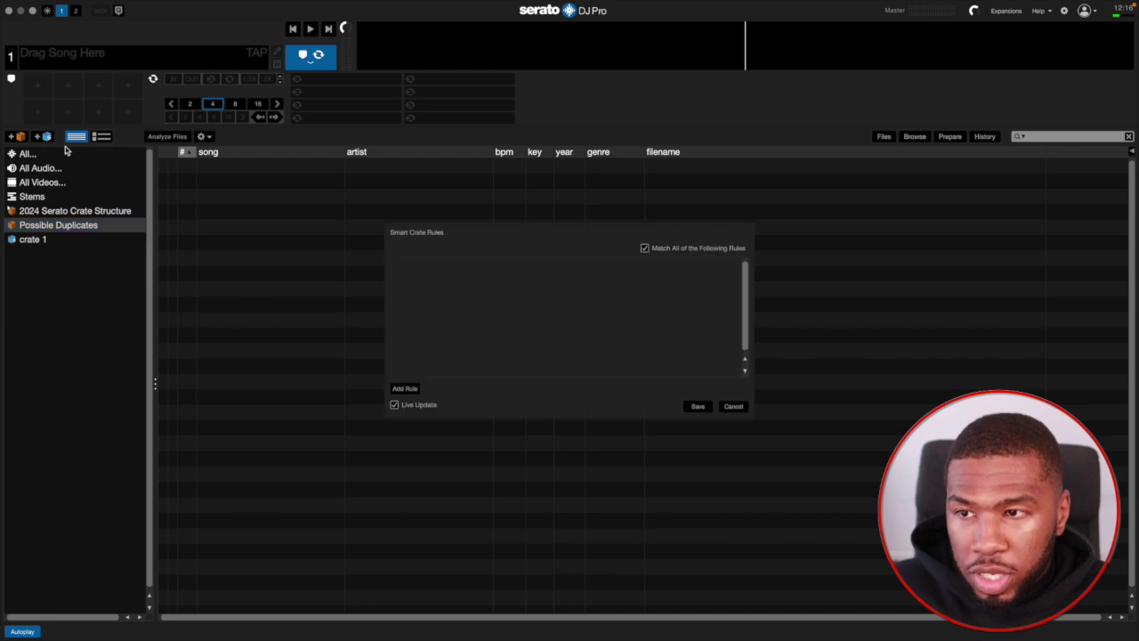
pyautogui.click(403, 389)
pyautogui.click(432, 267)
pyautogui.click(415, 340)
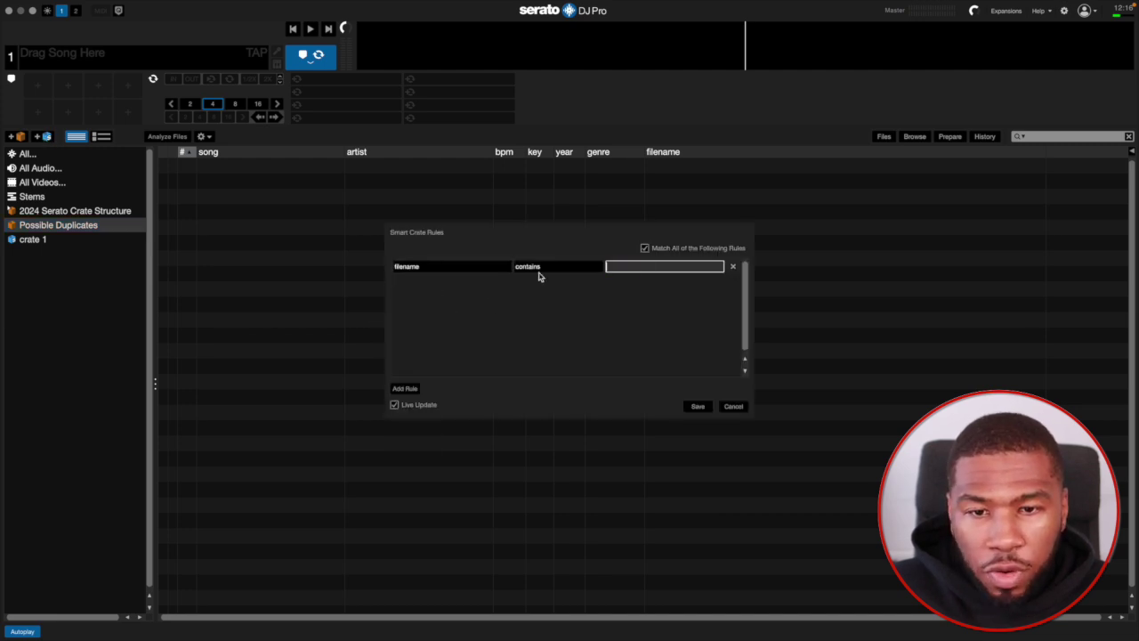
pyautogui.click(539, 268)
pyautogui.click(539, 267)
pyautogui.click(625, 272)
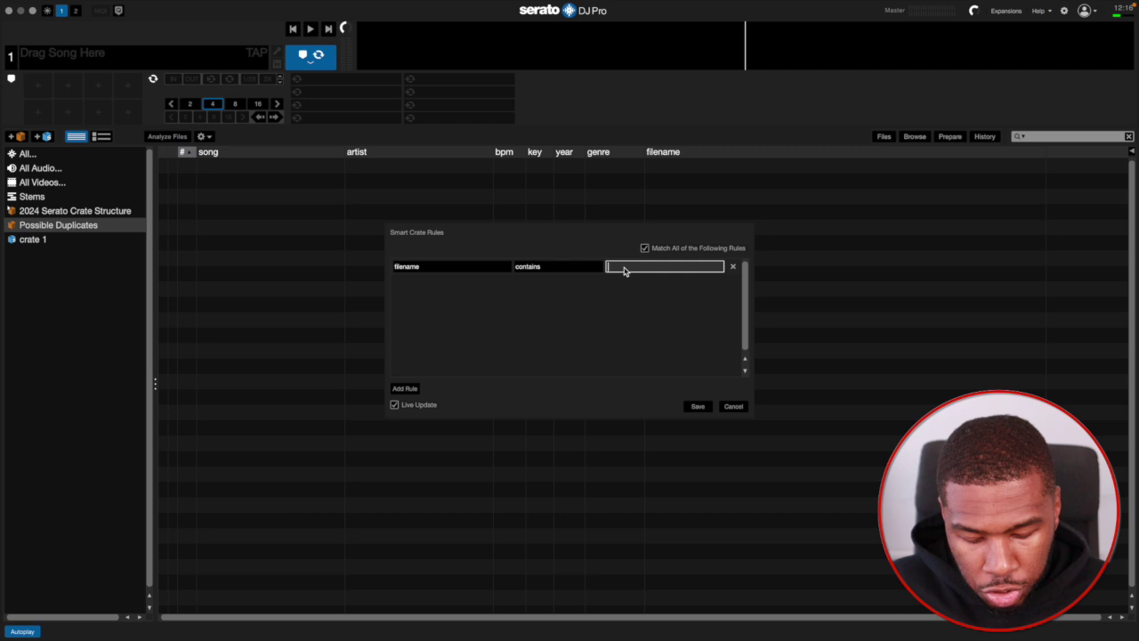
pyautogui.click(698, 407)
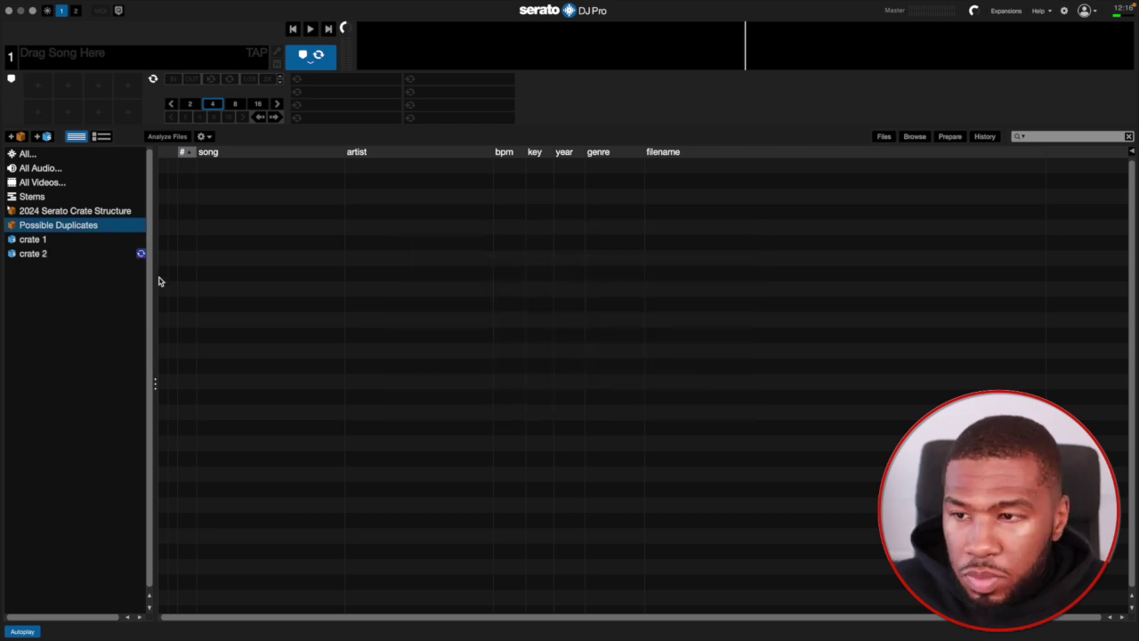
# Step: Create smart crate 'crate 3' with the rule filename contains '3.mp3'
pyautogui.click(42, 137)
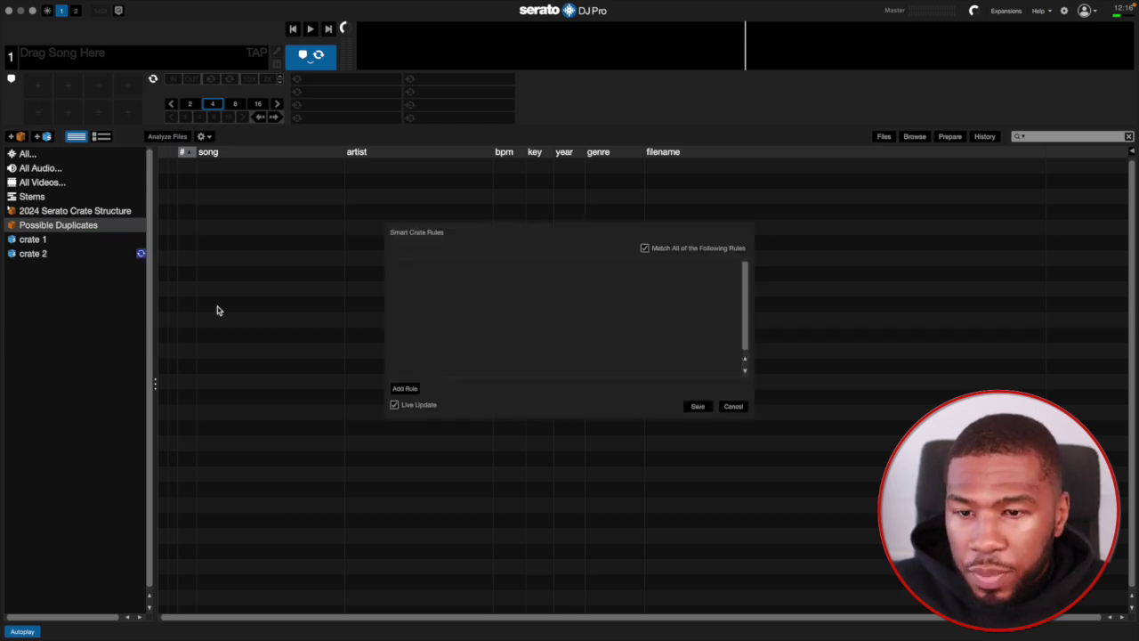
pyautogui.click(410, 389)
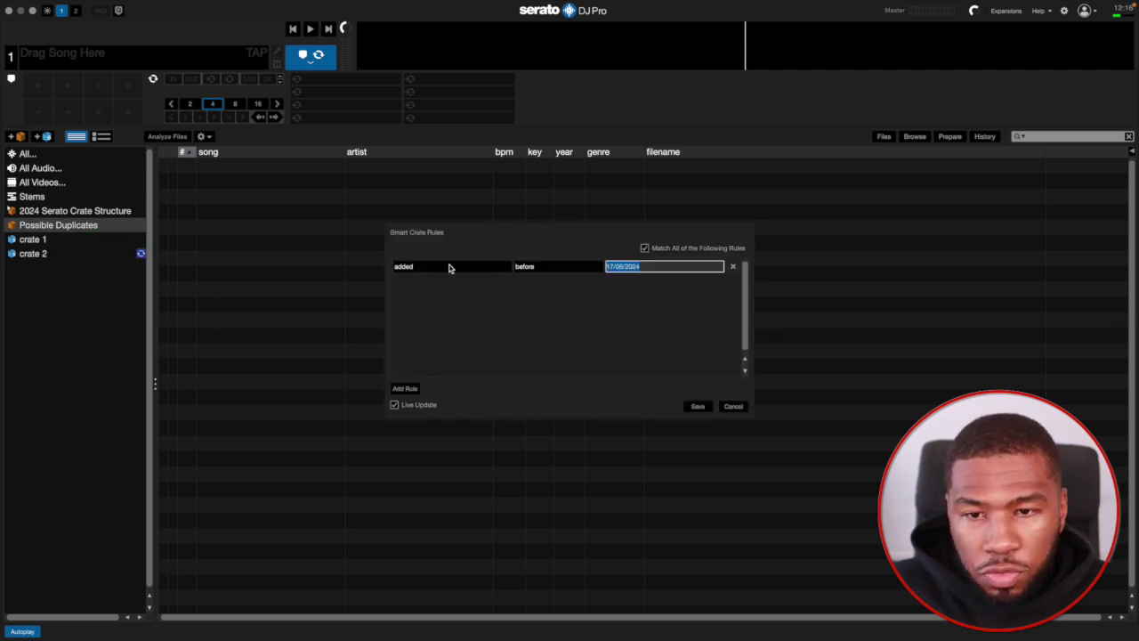
pyautogui.click(630, 277)
pyautogui.write('3.mp3')
pyautogui.click(698, 406)
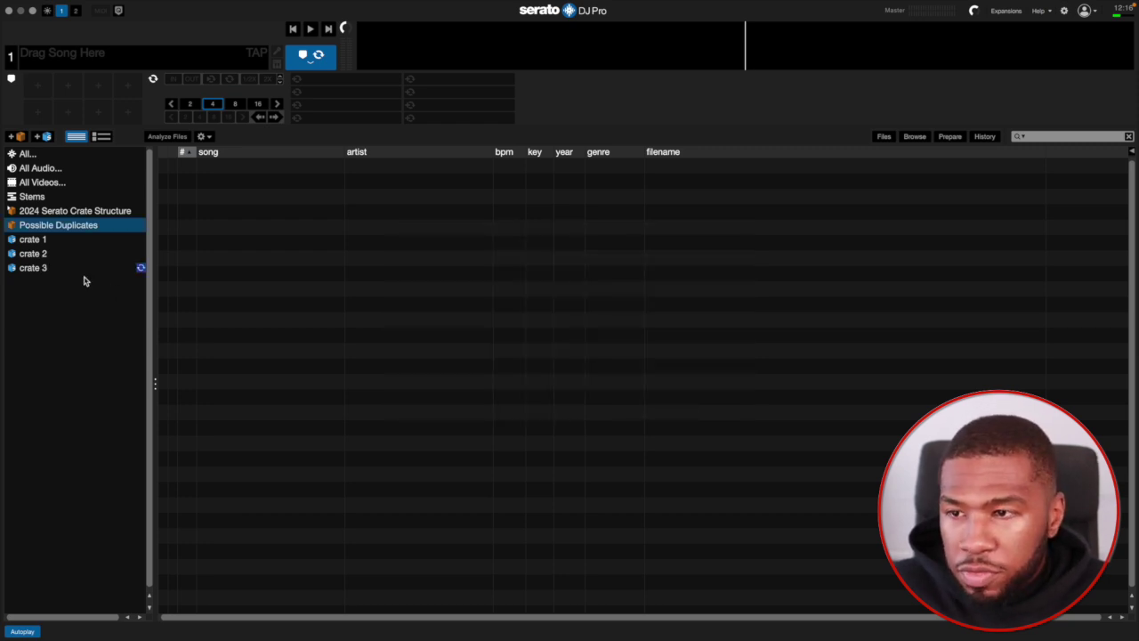
# Step: Create smart crate 'crate 4' with the rule filename contains '4.mp3'
pyautogui.click(45, 138)
pyautogui.click(407, 390)
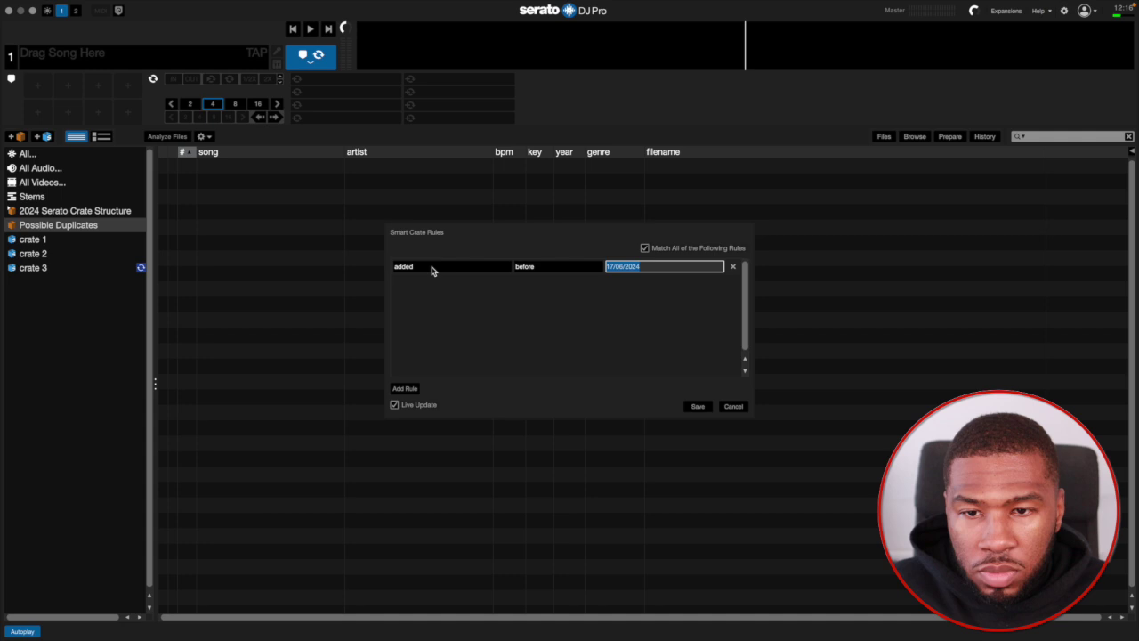
pyautogui.click(432, 267)
pyautogui.click(416, 338)
pyautogui.click(534, 266)
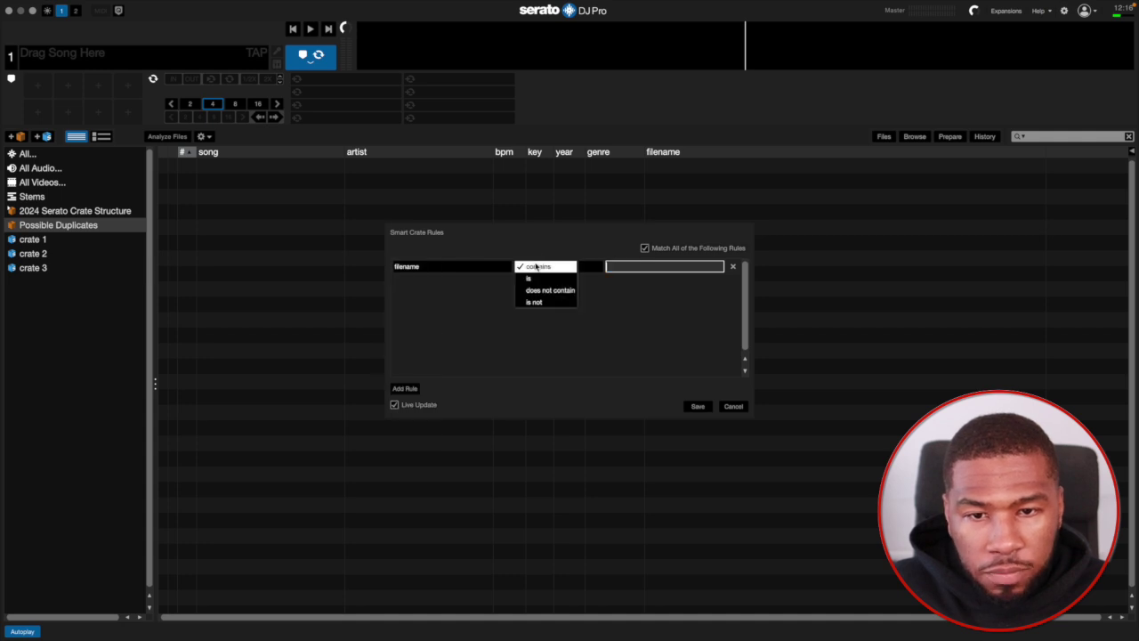
pyautogui.click(616, 269)
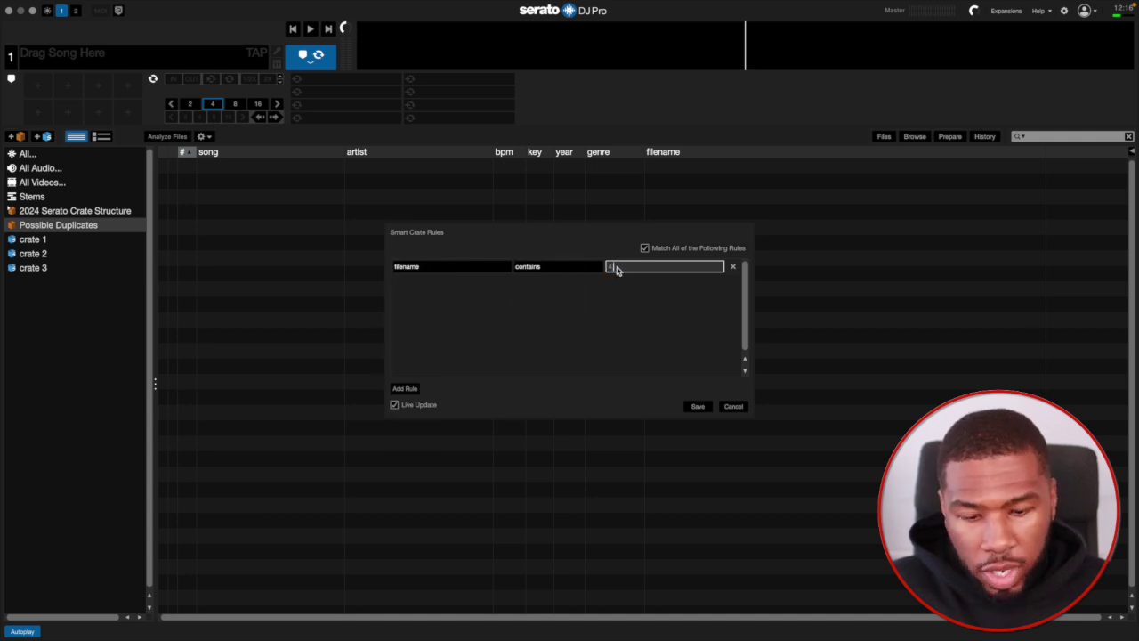
pyautogui.write('4.mp3')
pyautogui.click(698, 406)
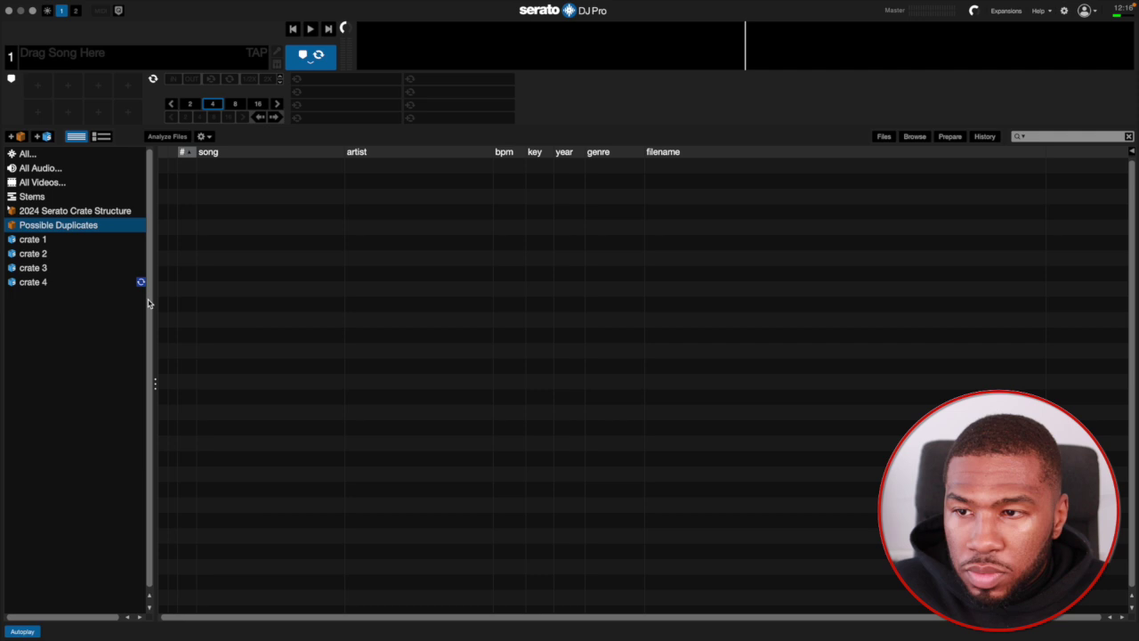
# Step: Create smart crate 'crate 5' with the rule filename contains '5.mp3'
pyautogui.click(44, 137)
pyautogui.click(407, 390)
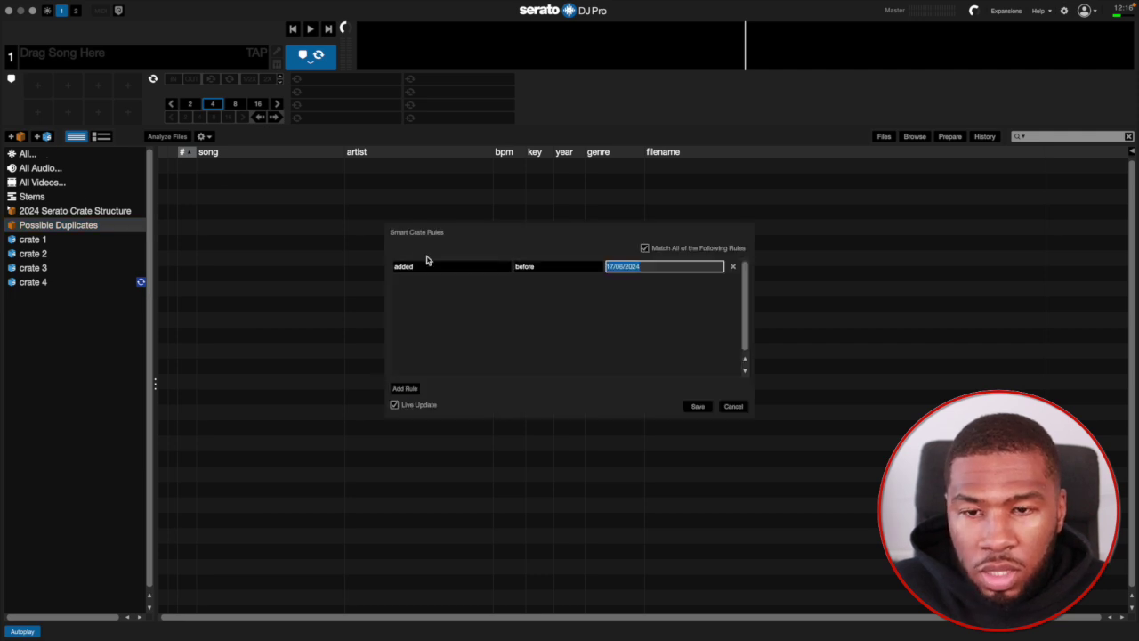
pyautogui.click(432, 267)
pyautogui.click(416, 338)
pyautogui.click(534, 266)
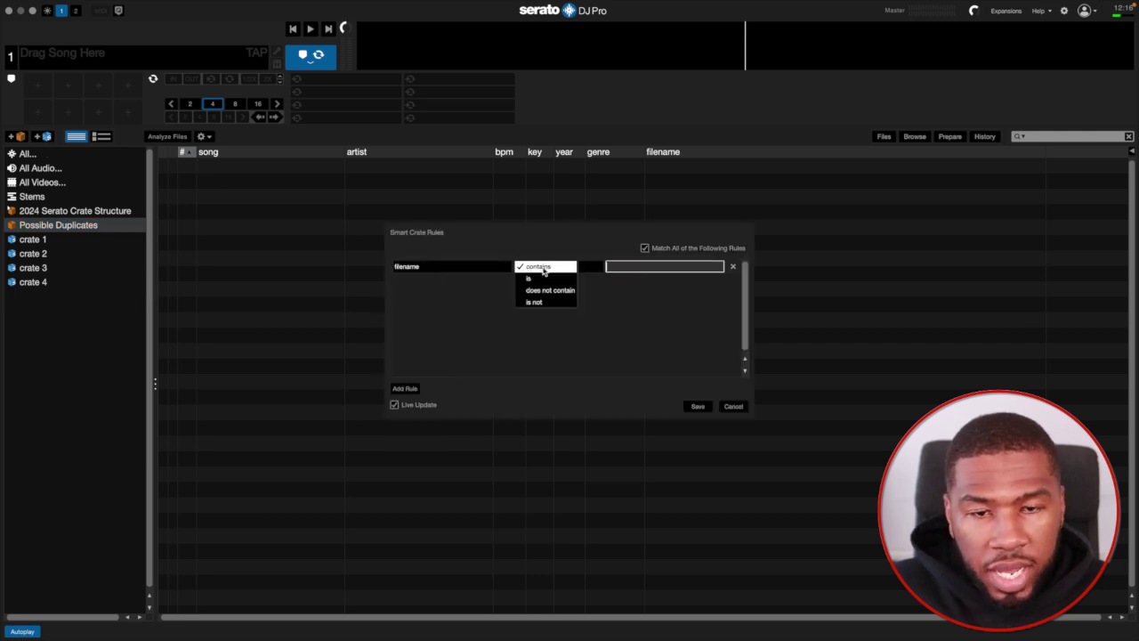
pyautogui.click(634, 270)
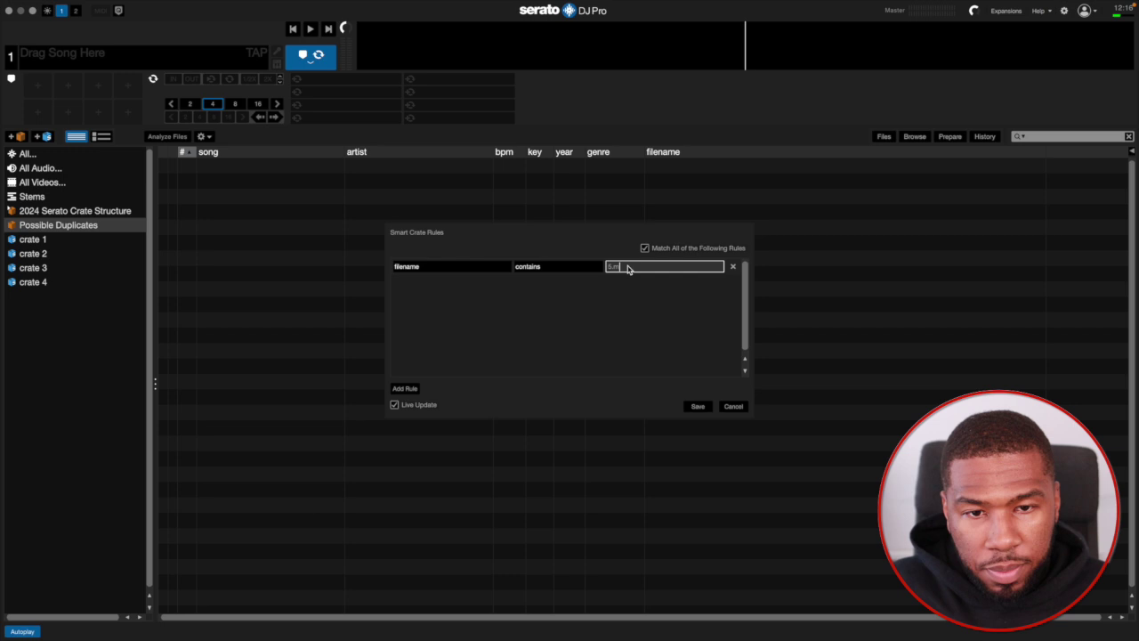
pyautogui.write('5.mp3')
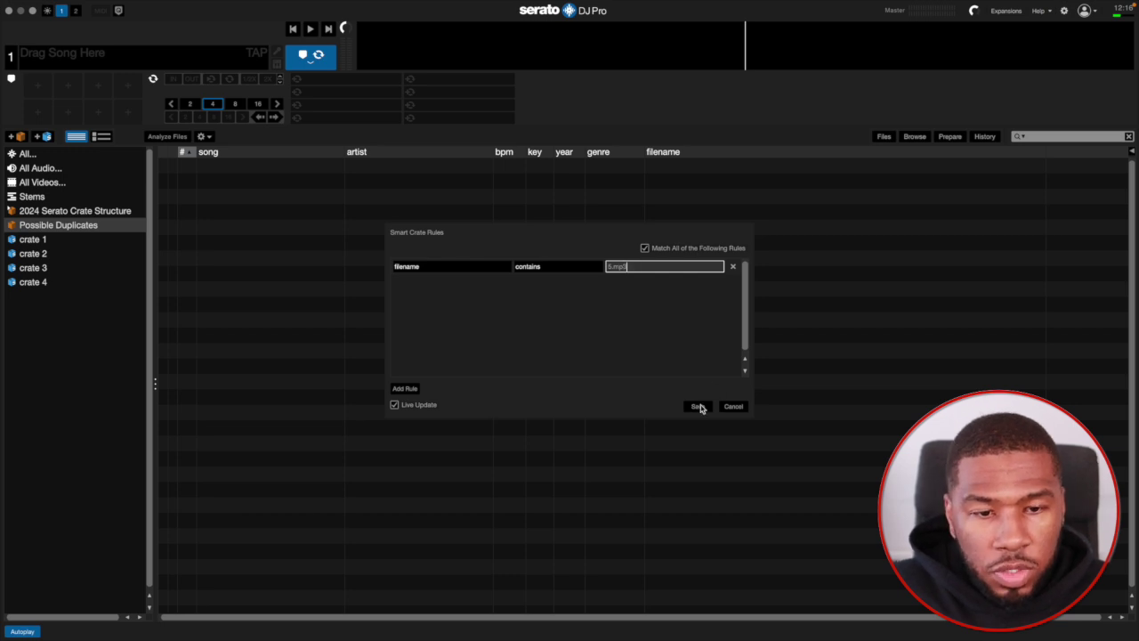
pyautogui.click(698, 406)
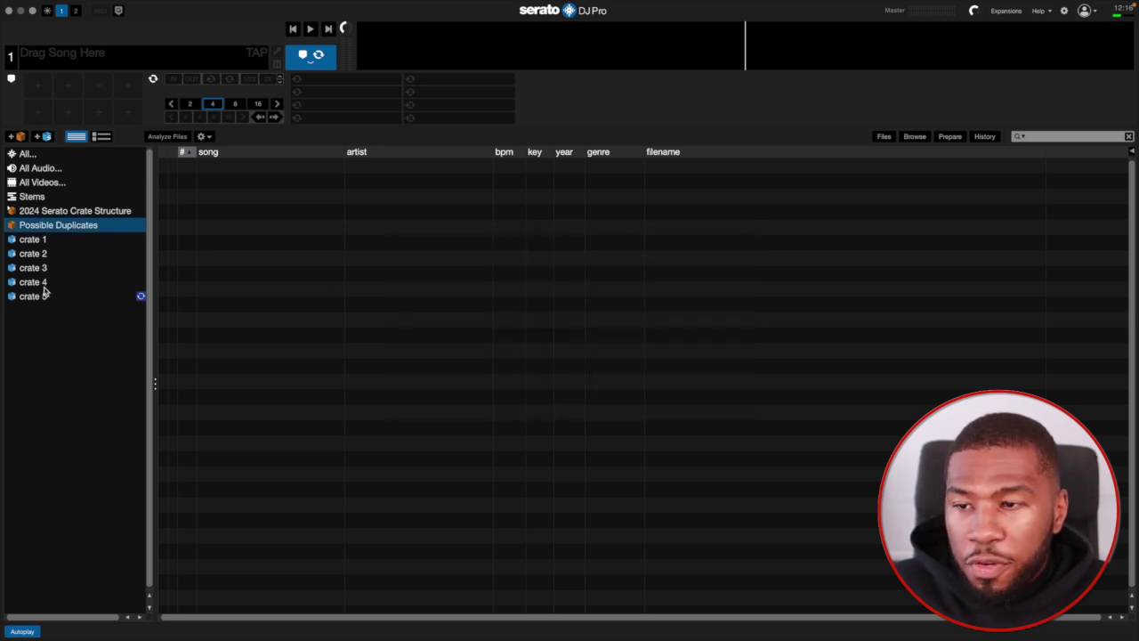
# Step: Check the tracks collected in each smart crate, crate 1 through crate 5
pyautogui.click(36, 240)
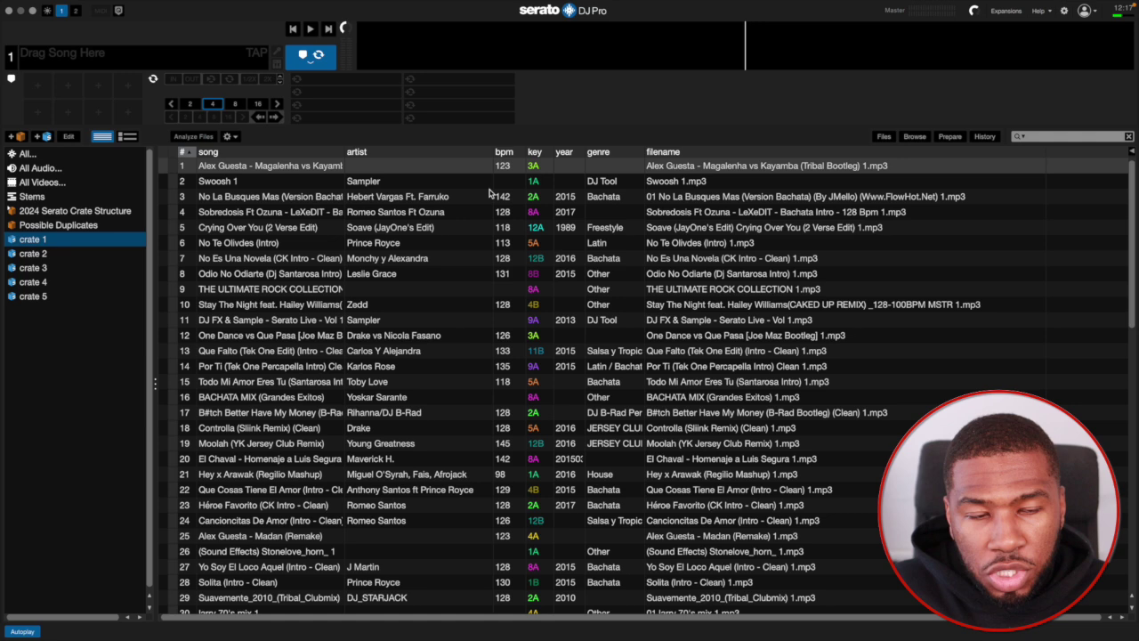
pyautogui.click(41, 255)
pyautogui.click(41, 268)
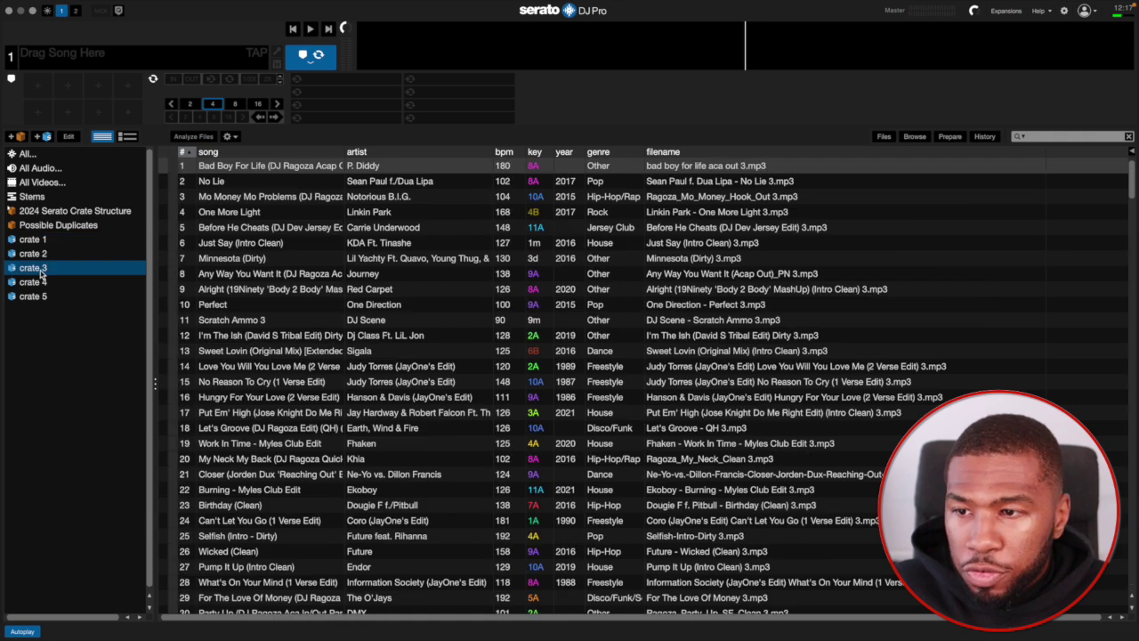
pyautogui.click(39, 282)
pyautogui.click(40, 296)
# Step: Drag crates 1–5 into Possible Duplicates and browse its combined track list
pyautogui.moveTo(23, 244); pyautogui.dragTo(28, 283)
pyautogui.moveTo(29, 296); pyautogui.dragTo(30, 294)
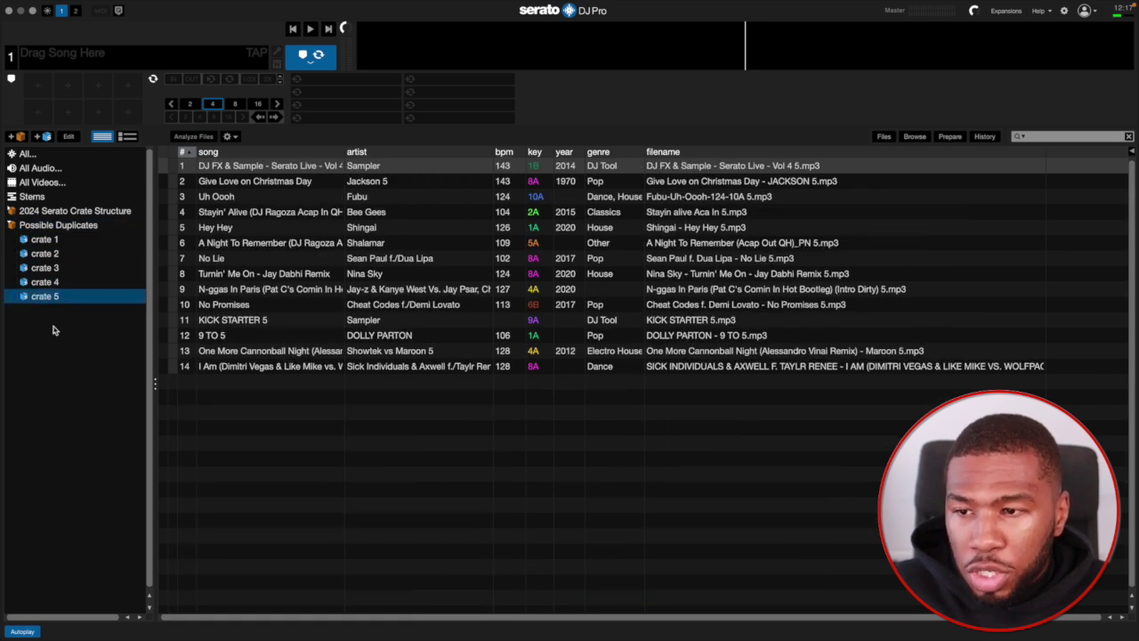
pyautogui.click(59, 228)
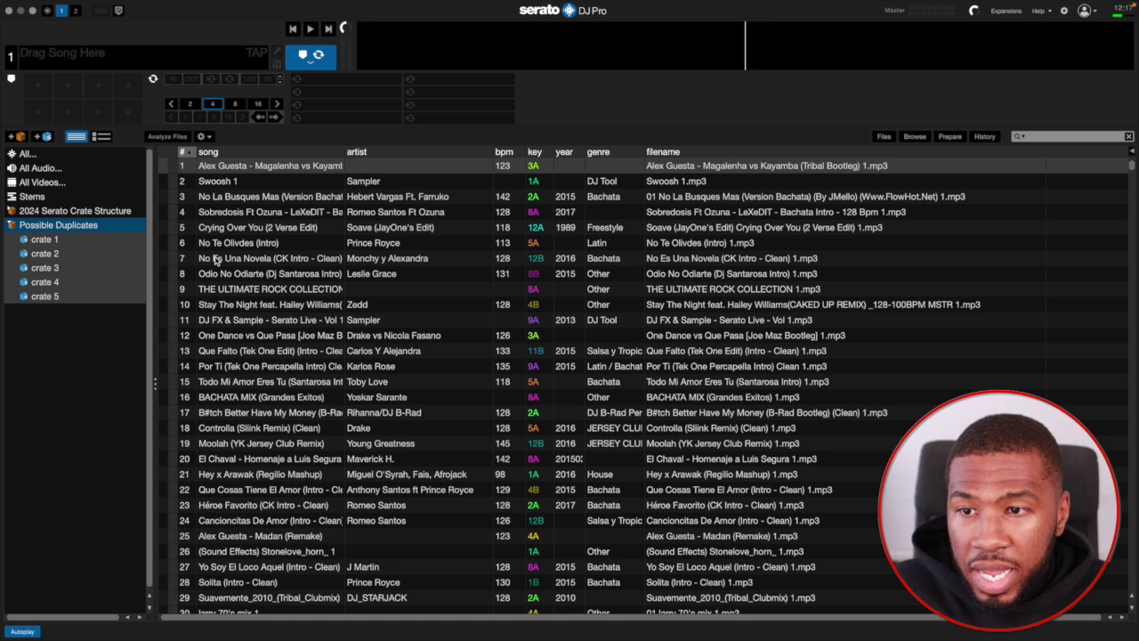
pyautogui.scroll(-8, 357, 335)
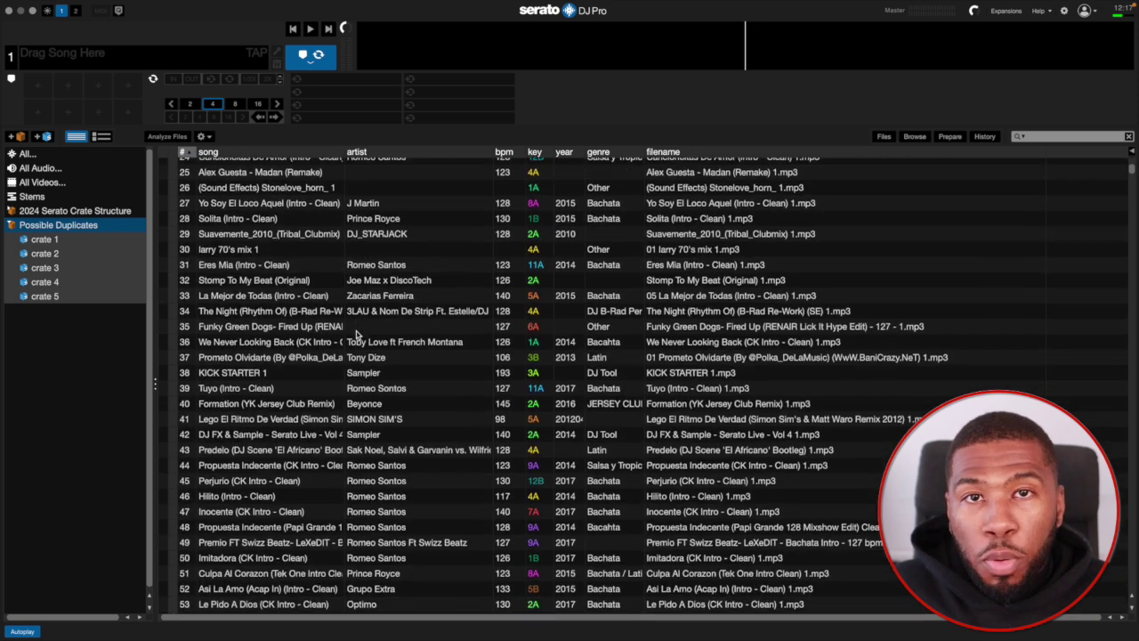
# Step: Sort by # descending and colour all 3026 tracks red, confirming the tag edit
pyautogui.scroll(10, 356, 338)
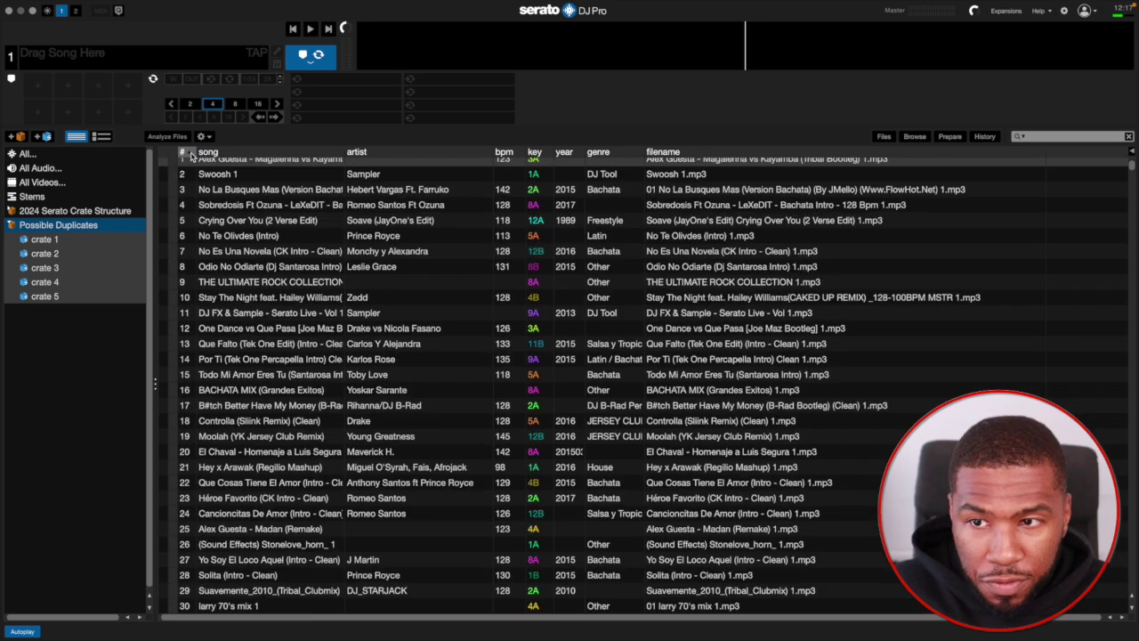
pyautogui.click(192, 153)
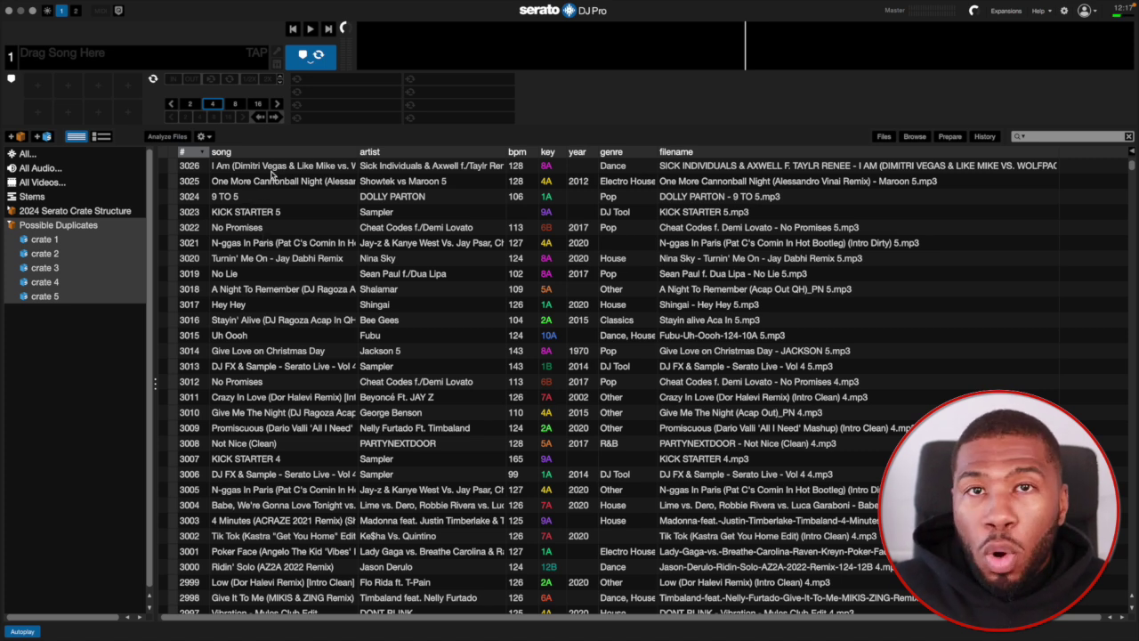
pyautogui.click(267, 168)
pyautogui.press('super+a')
pyautogui.rightClick(178, 175)
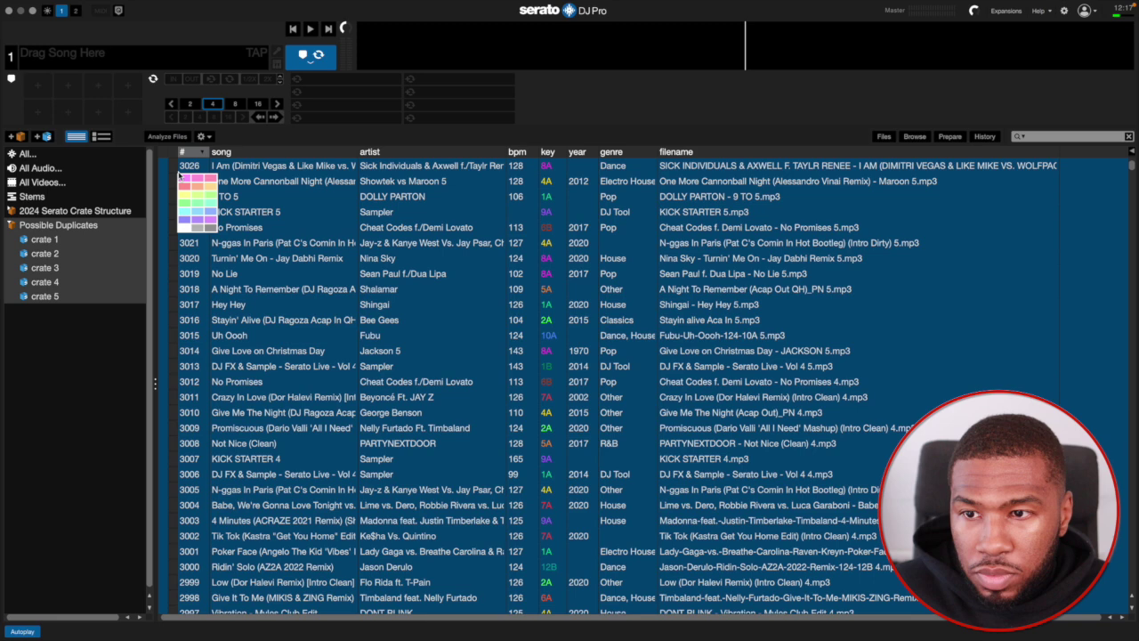
pyautogui.click(183, 188)
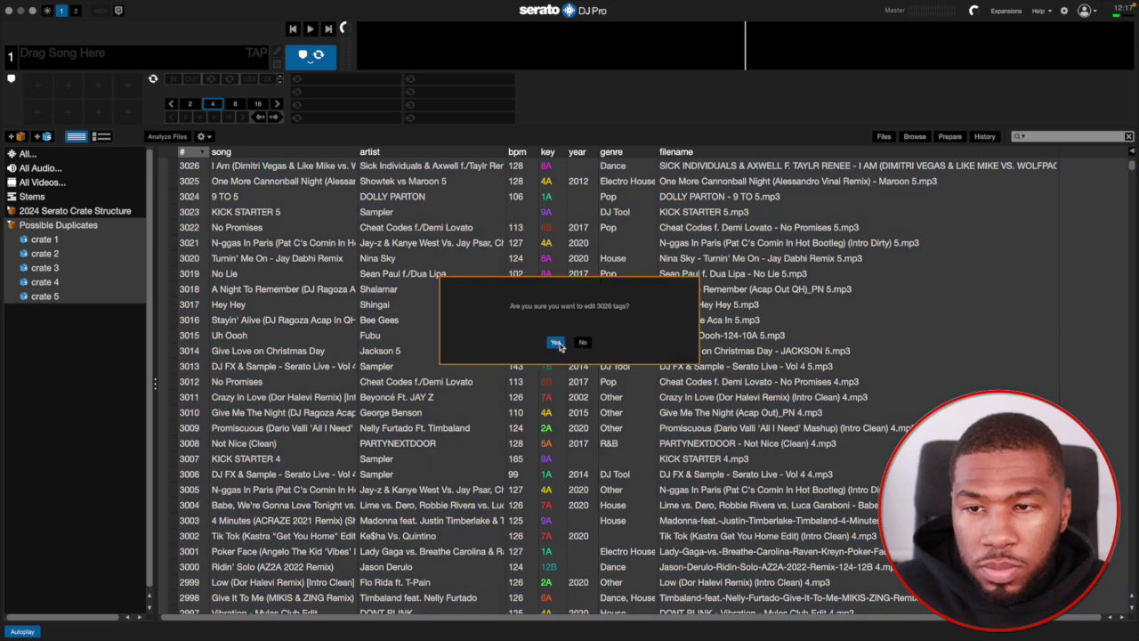
pyautogui.click(556, 341)
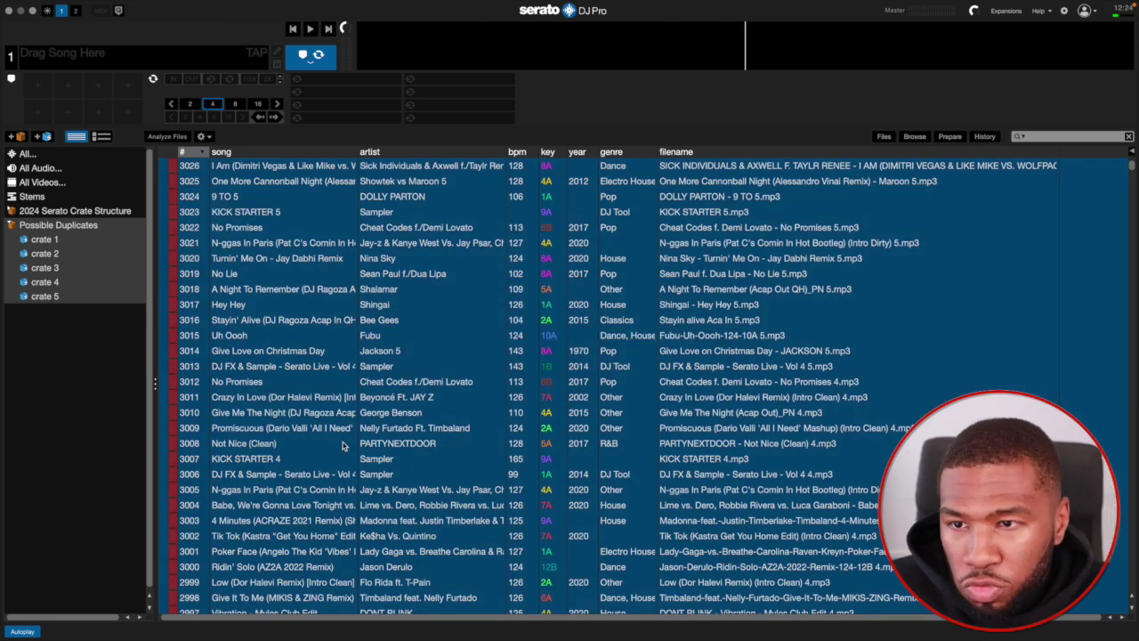
# Step: Clear the selection, re-sort by ascending track number, and select all tracks again
pyautogui.click(257, 248)
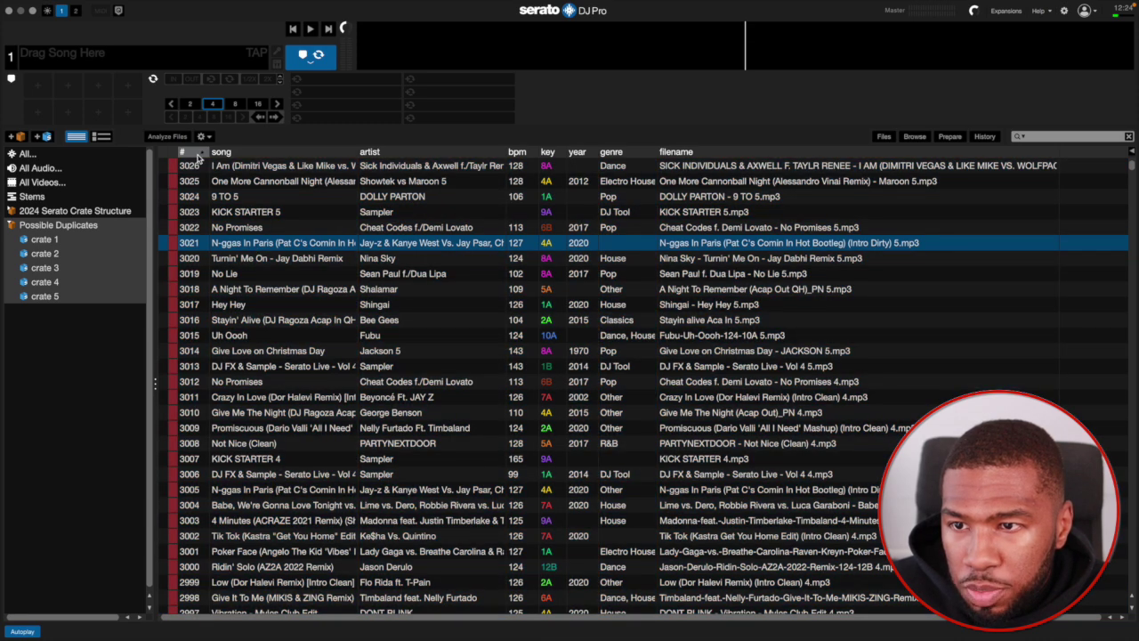
pyautogui.click(201, 153)
pyautogui.scroll(-18, 350, 218)
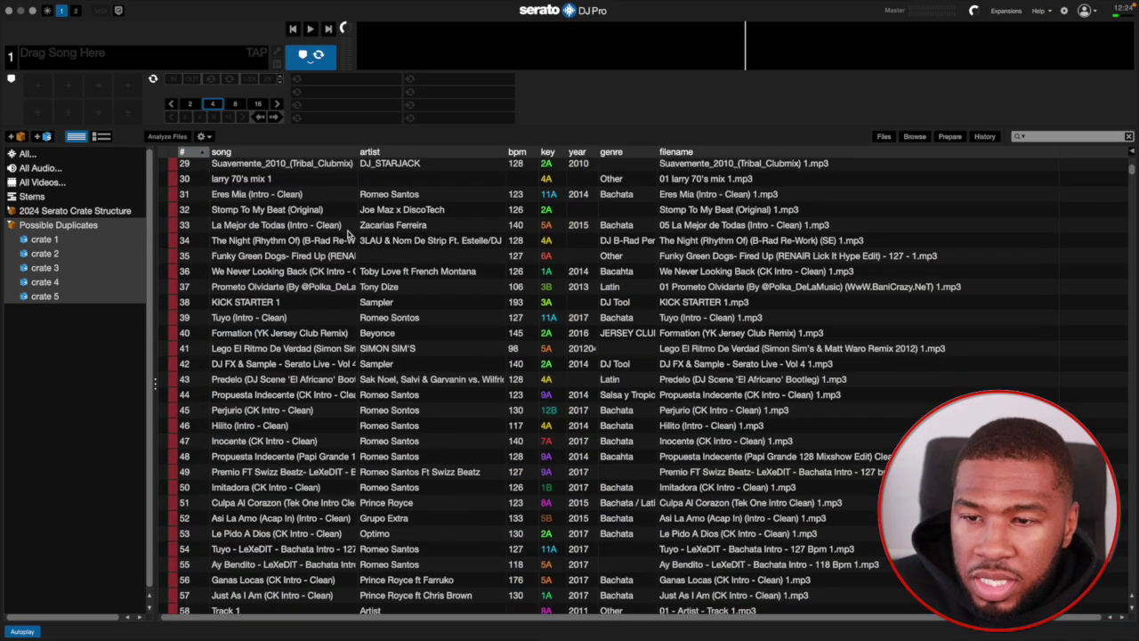
pyautogui.scroll(-16, 347, 237)
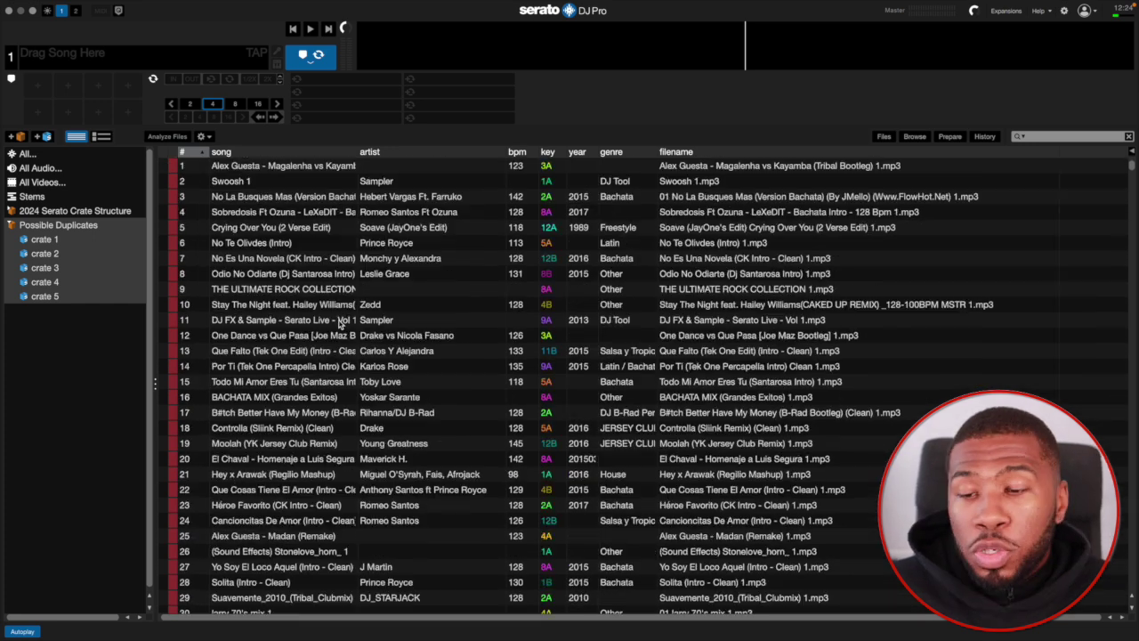
pyautogui.click(339, 320)
pyautogui.press('super+a')
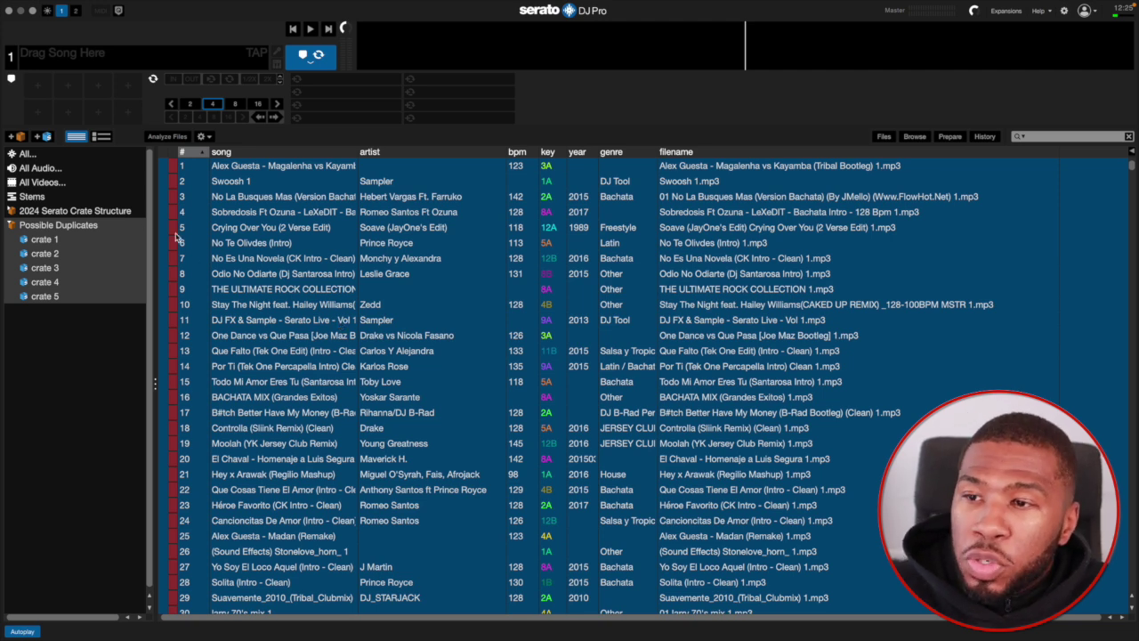
# Step: In All Audio, compare both '1 2 3 4 Guaracha Tribal (Dirty)' copies and load one onto deck 1
pyautogui.click(54, 169)
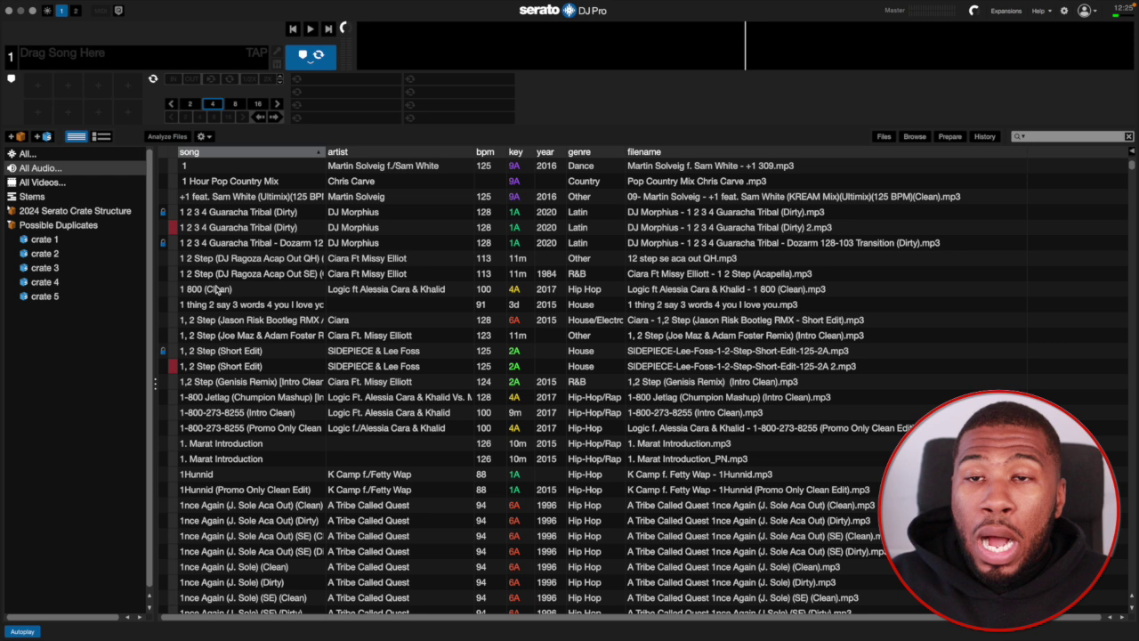
pyautogui.click(223, 168)
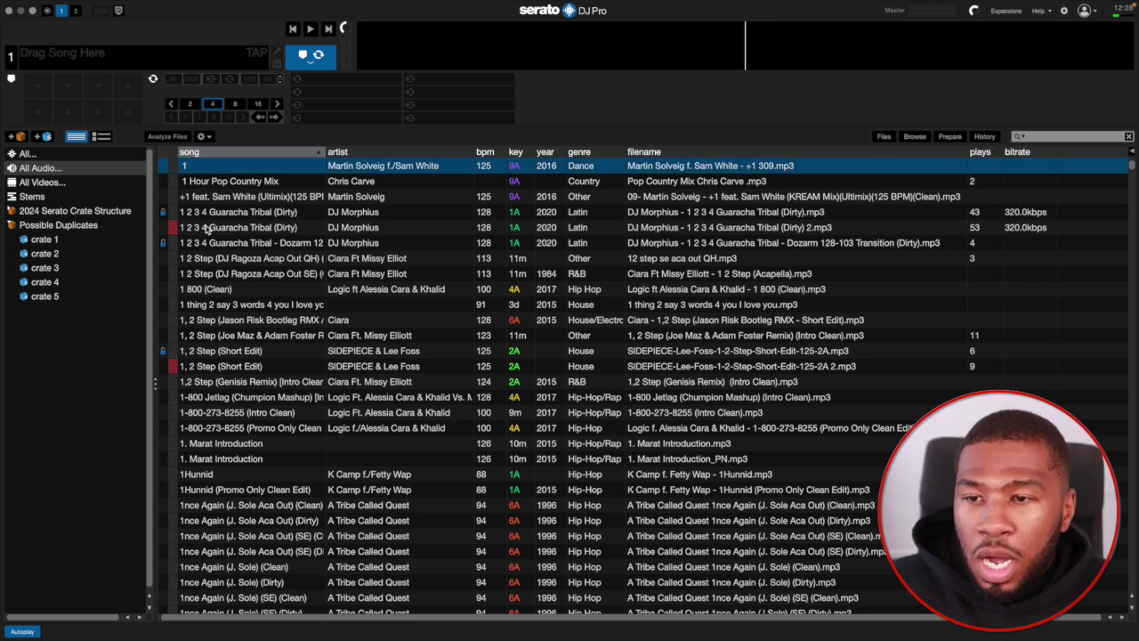
pyautogui.click(222, 230)
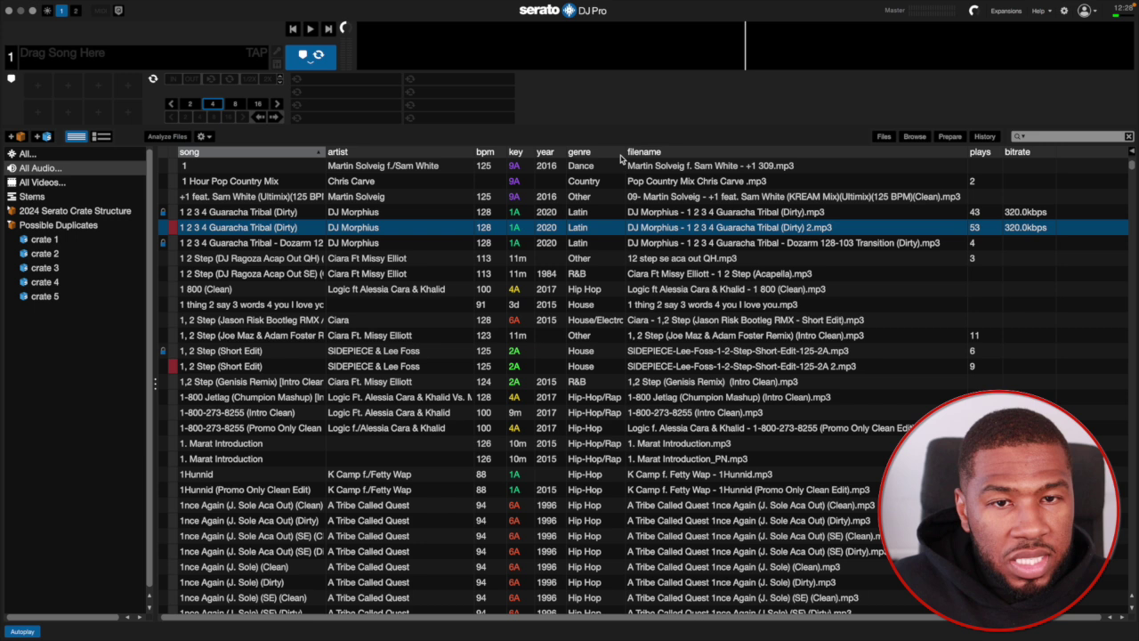
pyautogui.click(646, 215)
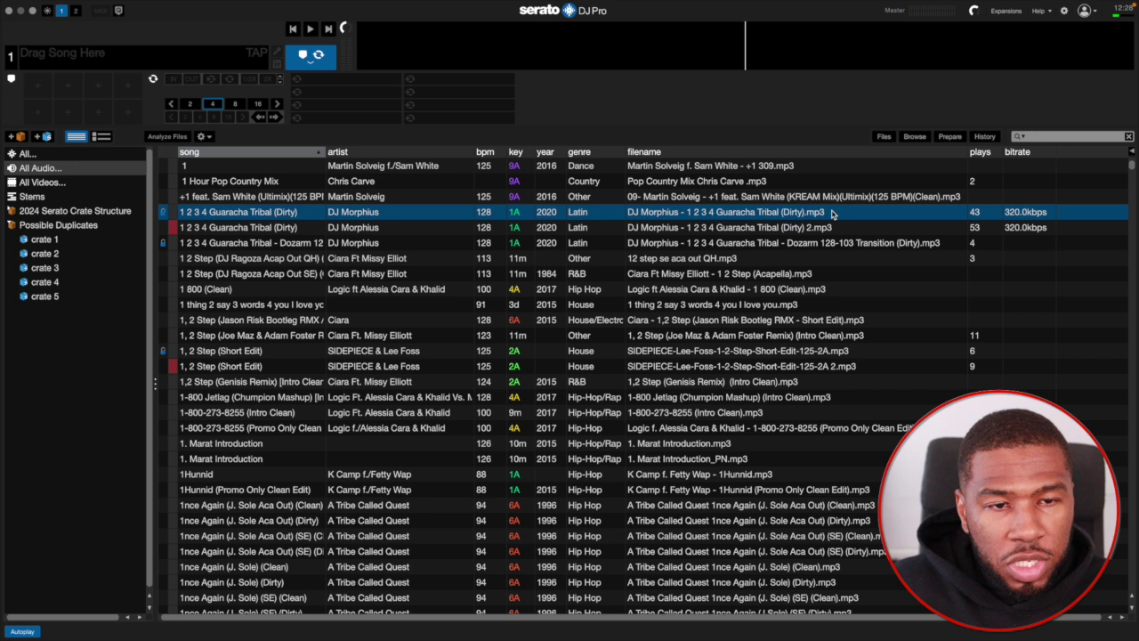
pyautogui.click(773, 228)
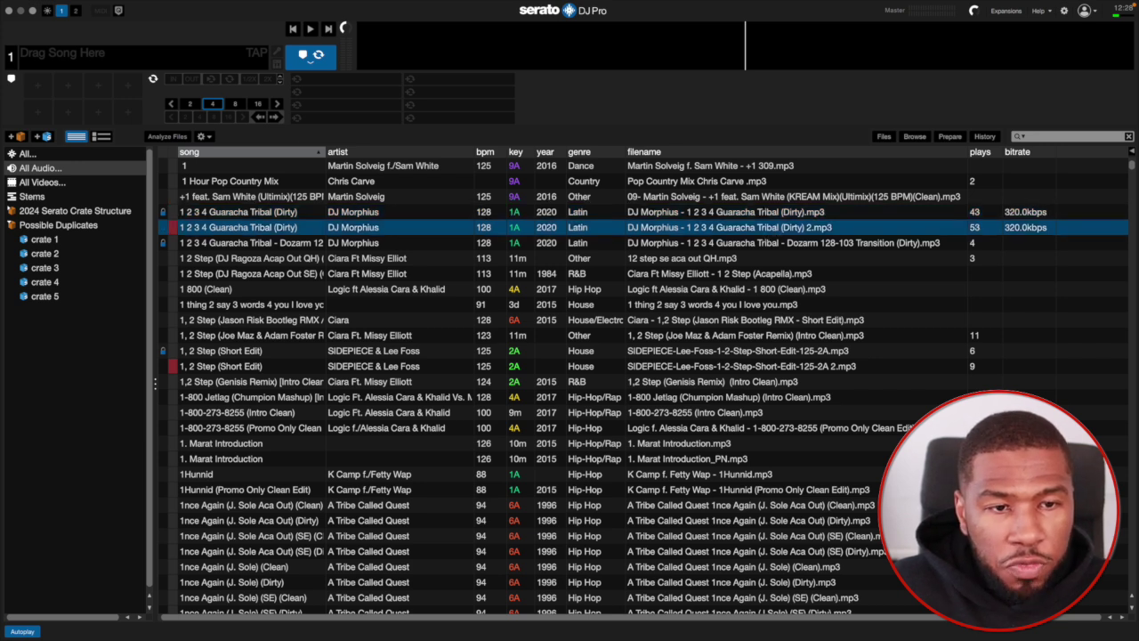
pyautogui.click(983, 213)
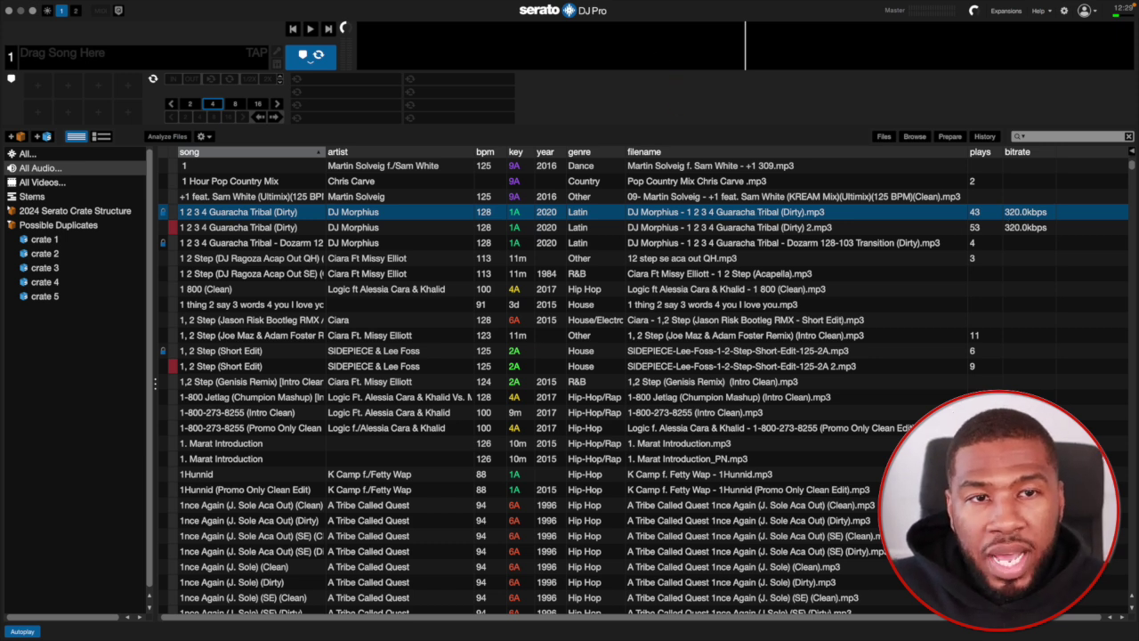
pyautogui.hotkey('shift', 'Left')
# Step: Drag the Guaracha Tribal (Dirty) copy into a new crate named 'TO DELETE'
pyautogui.moveTo(648, 228); pyautogui.dragTo(647, 55)
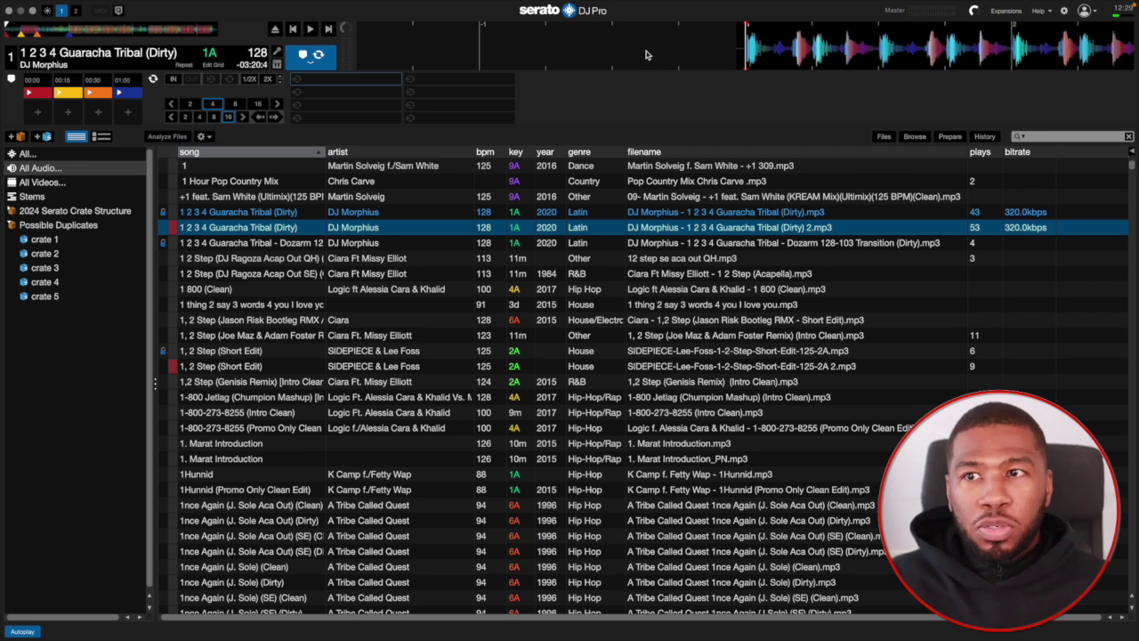
pyautogui.click(589, 214)
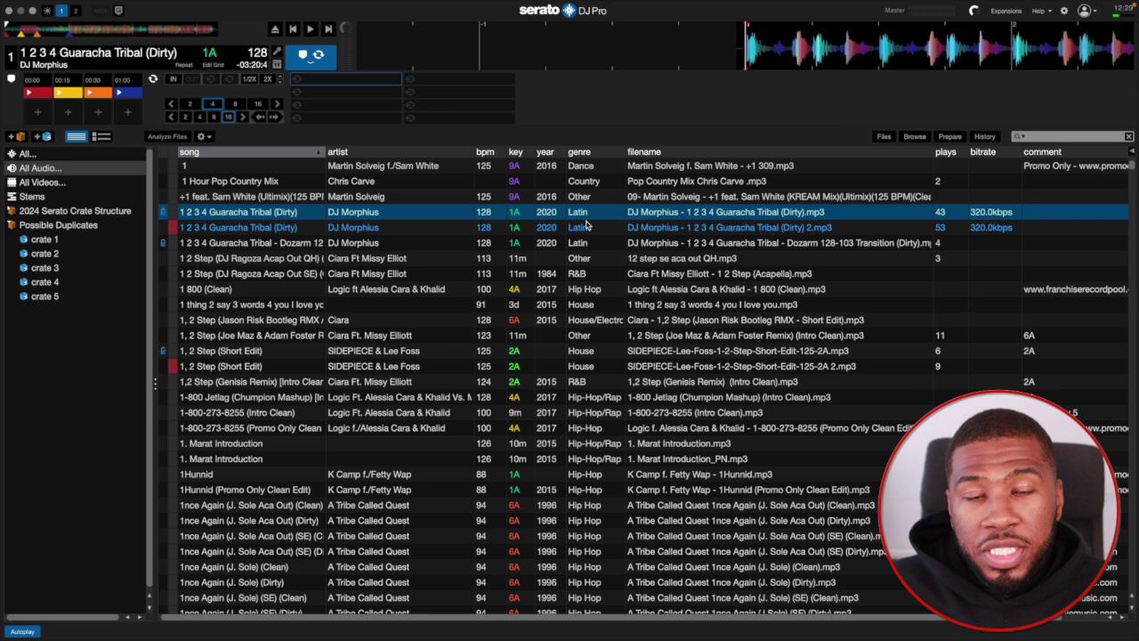
pyautogui.moveTo(627, 212); pyautogui.dragTo(64, 336)
pyautogui.doubleClick(31, 312)
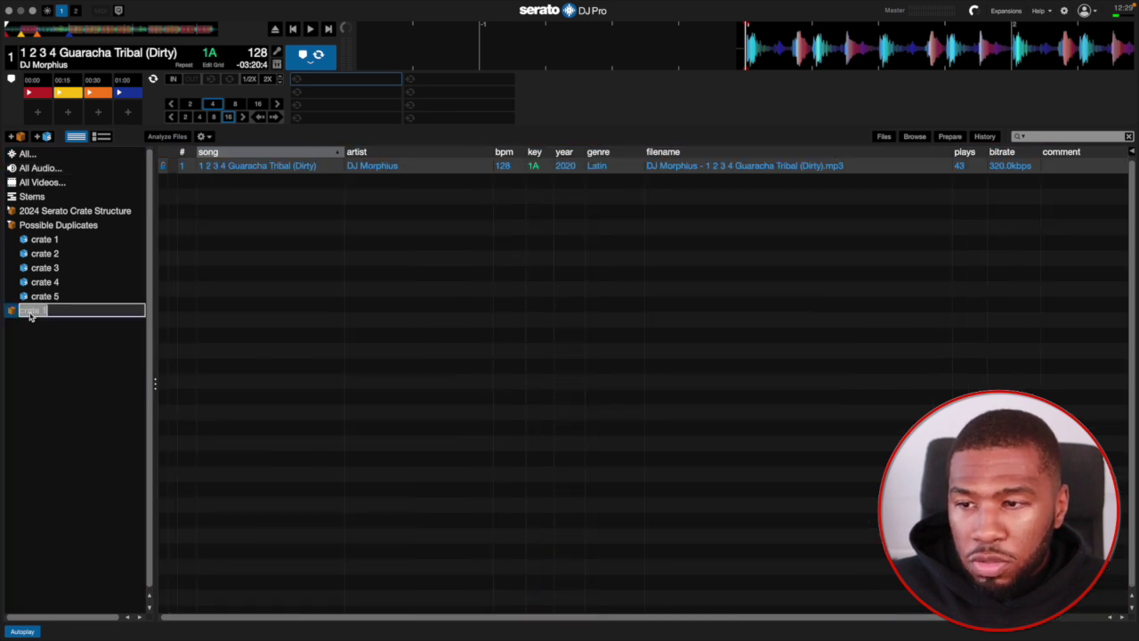
pyautogui.write('TO DELETE')
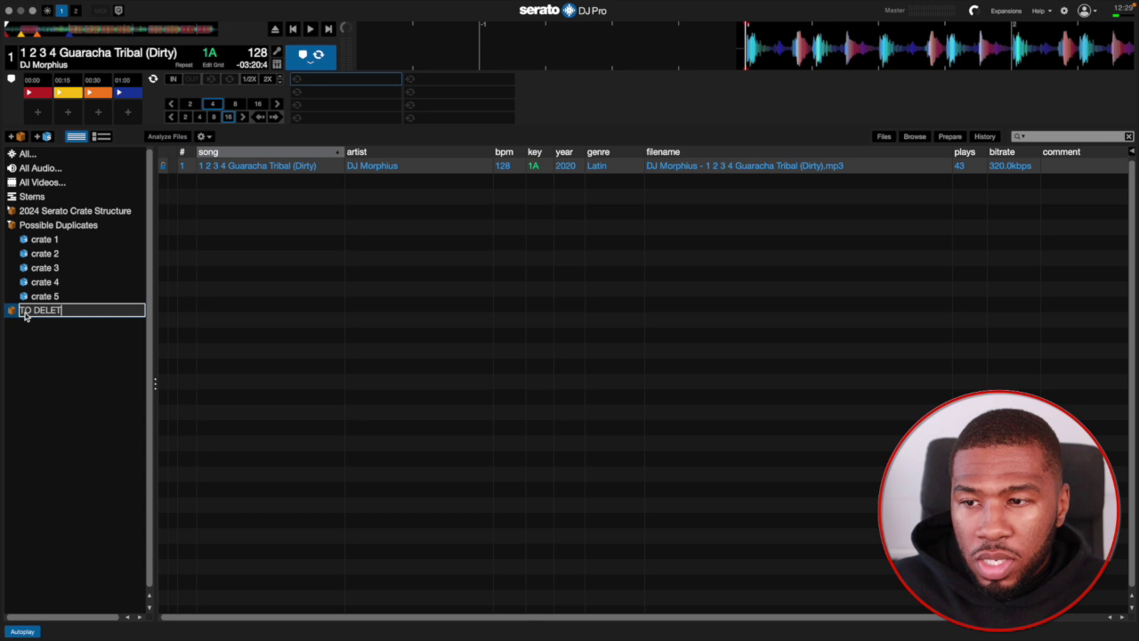
pyautogui.press('Return')
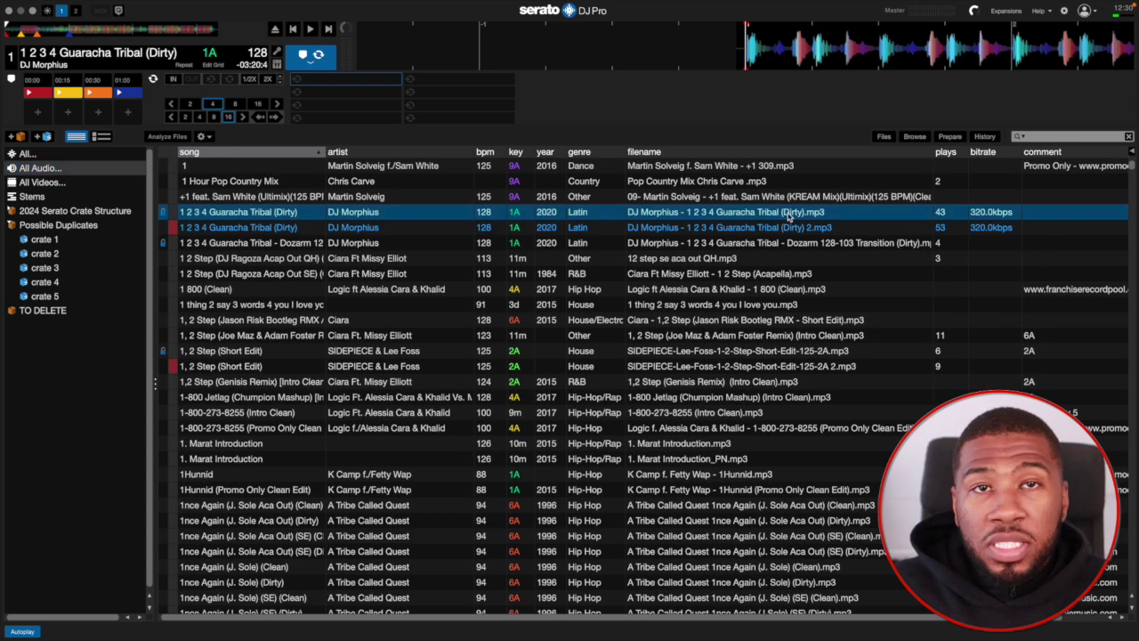
# Step: Colour the '1 2 3 4 Guaracha Tribal (Dirty)' copy red
pyautogui.click(175, 217)
pyautogui.click(175, 217)
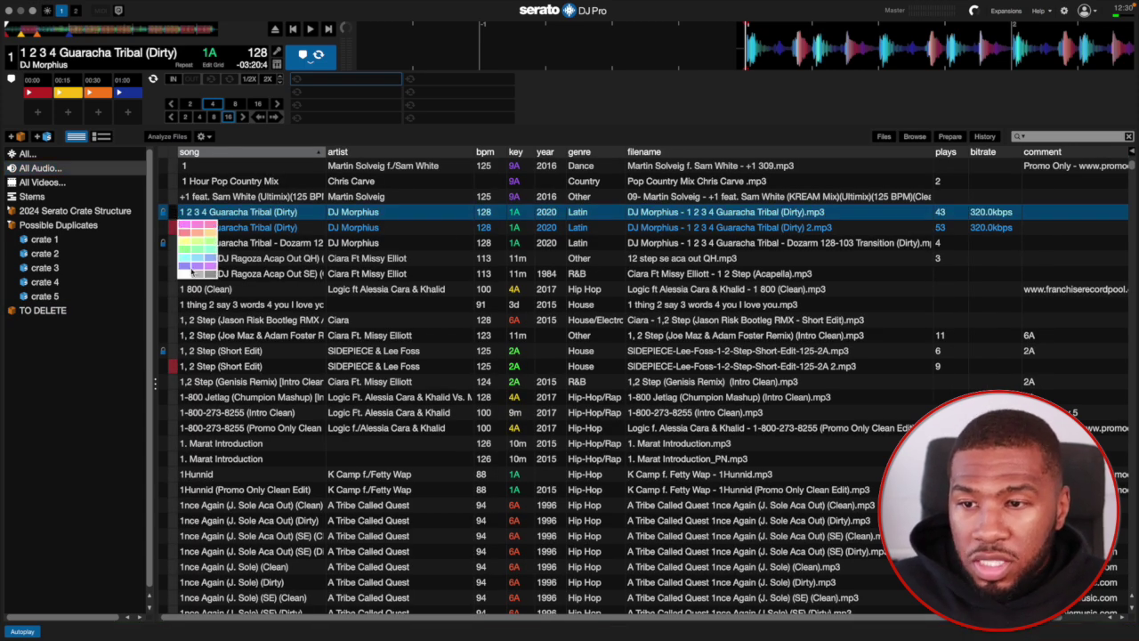
pyautogui.click(185, 229)
pyautogui.click(179, 229)
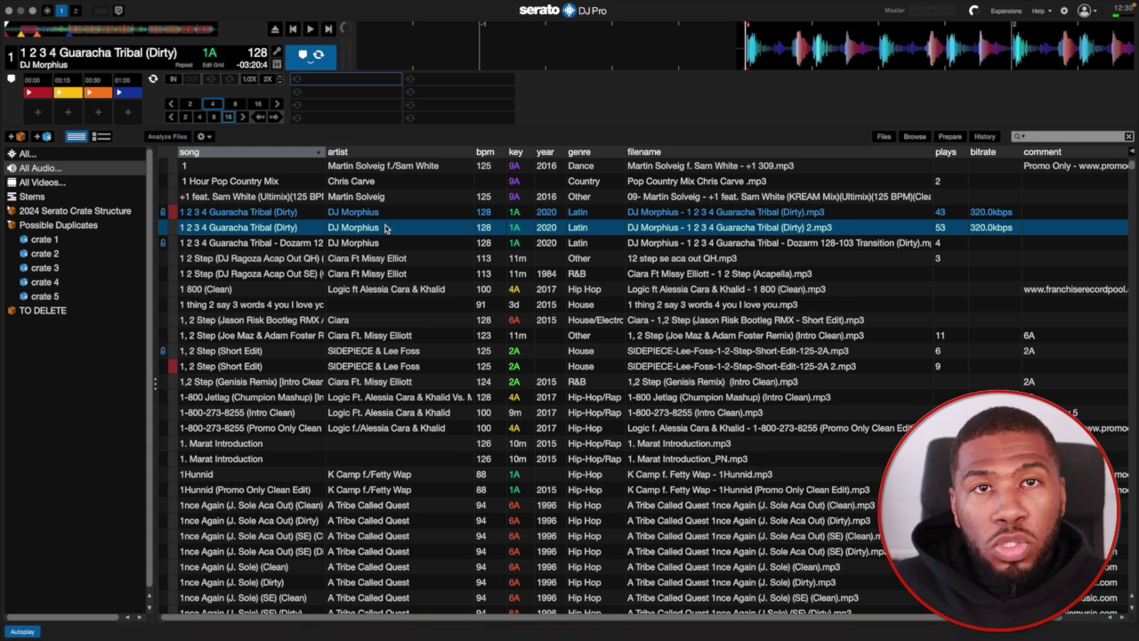
# Step: Compare and recolour both '1, 2 Step (Short Edit)' copies, adding the lower one to TO DELETE
pyautogui.scroll(-2, 307, 251)
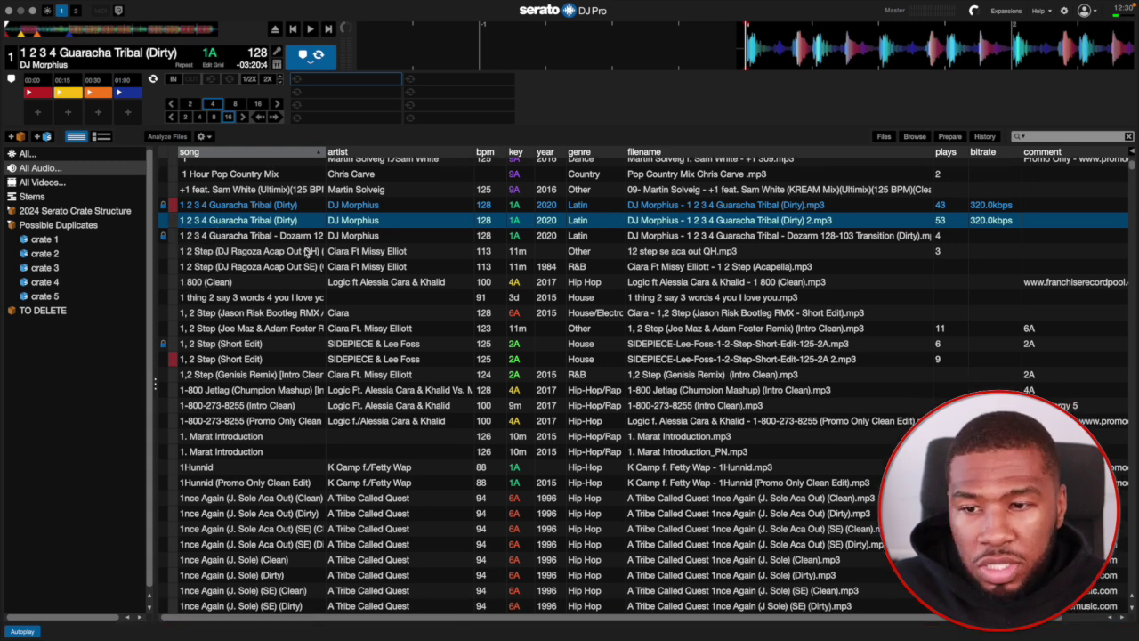
pyautogui.click(298, 331)
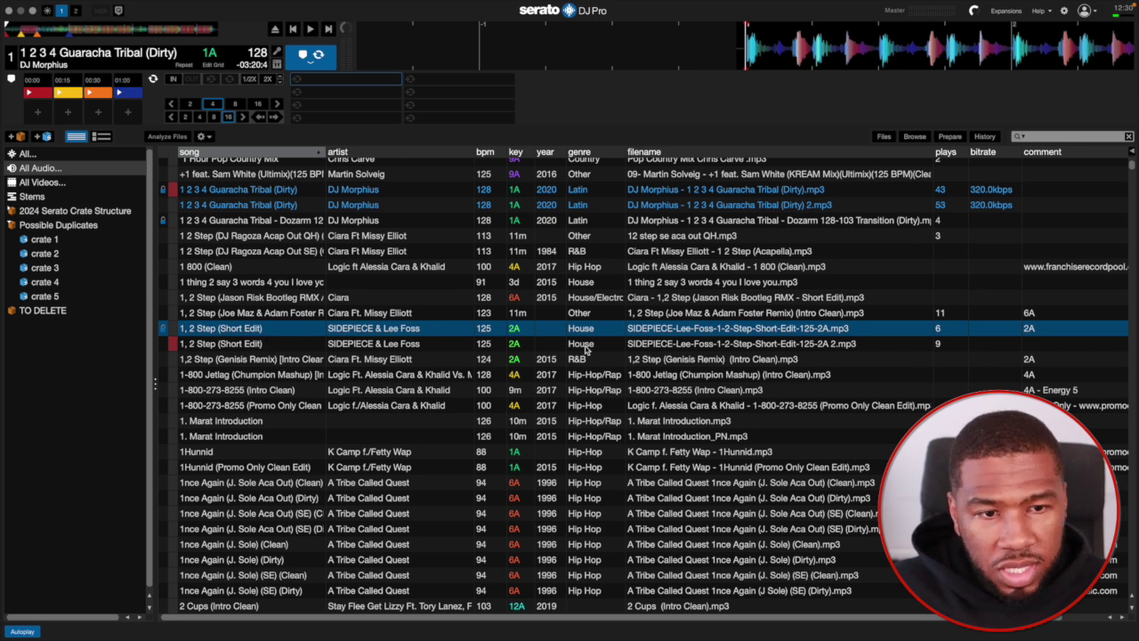
pyautogui.click(735, 345)
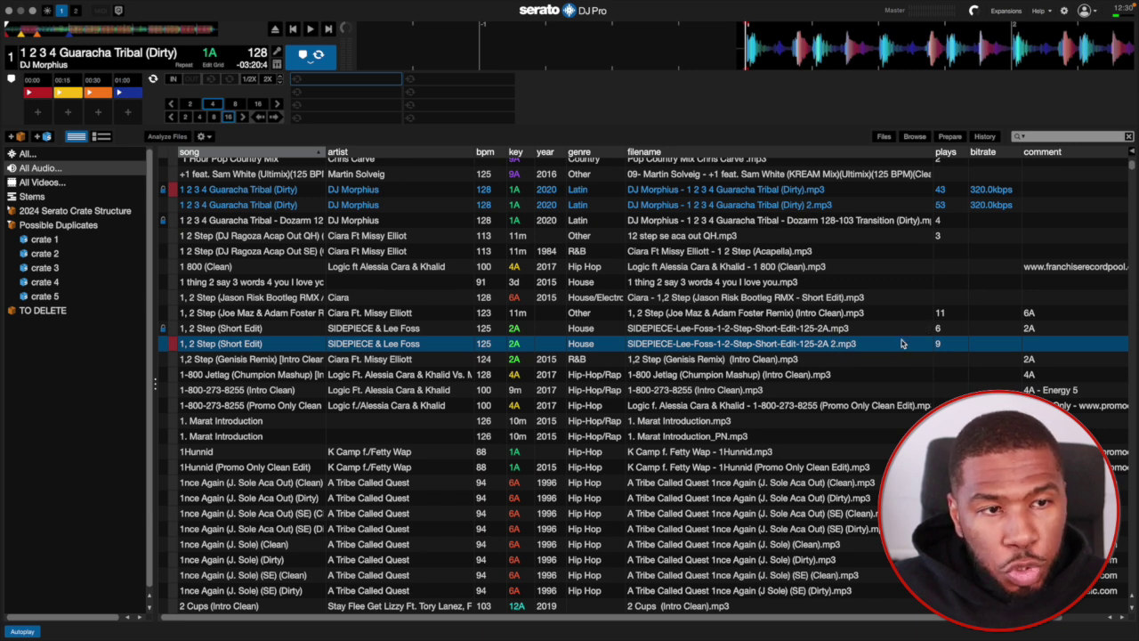
pyautogui.click(174, 331)
pyautogui.click(184, 354)
pyautogui.click(174, 345)
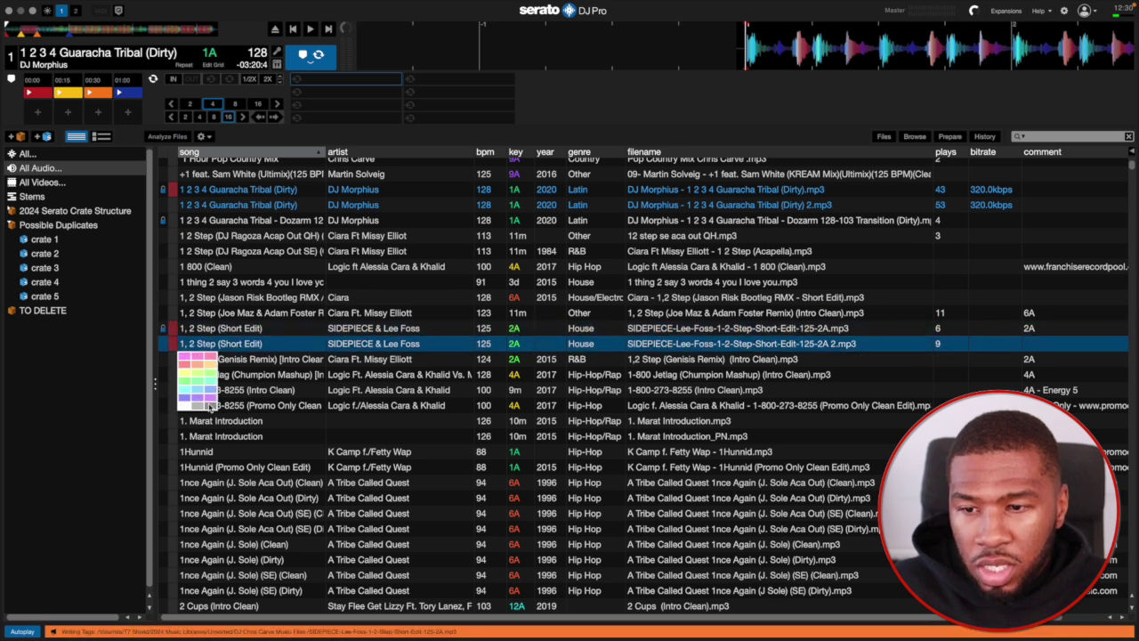
pyautogui.click(184, 406)
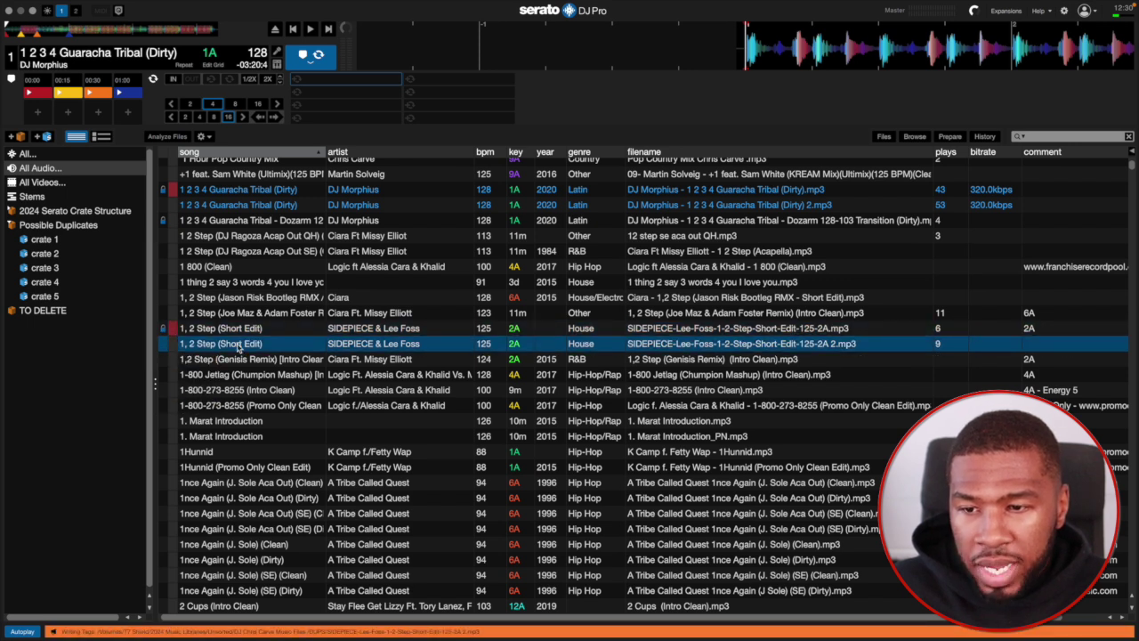
pyautogui.moveTo(240, 347); pyautogui.dragTo(78, 323)
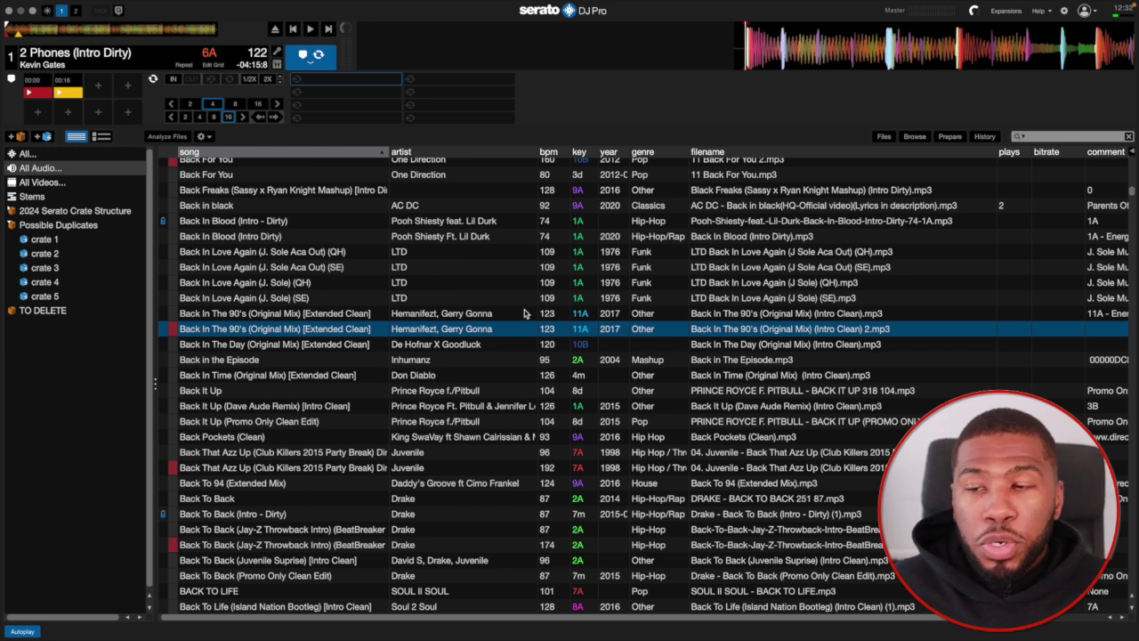
# Step: Select all ten tracks in the TO DELETE crate and delete them
pyautogui.click(78, 313)
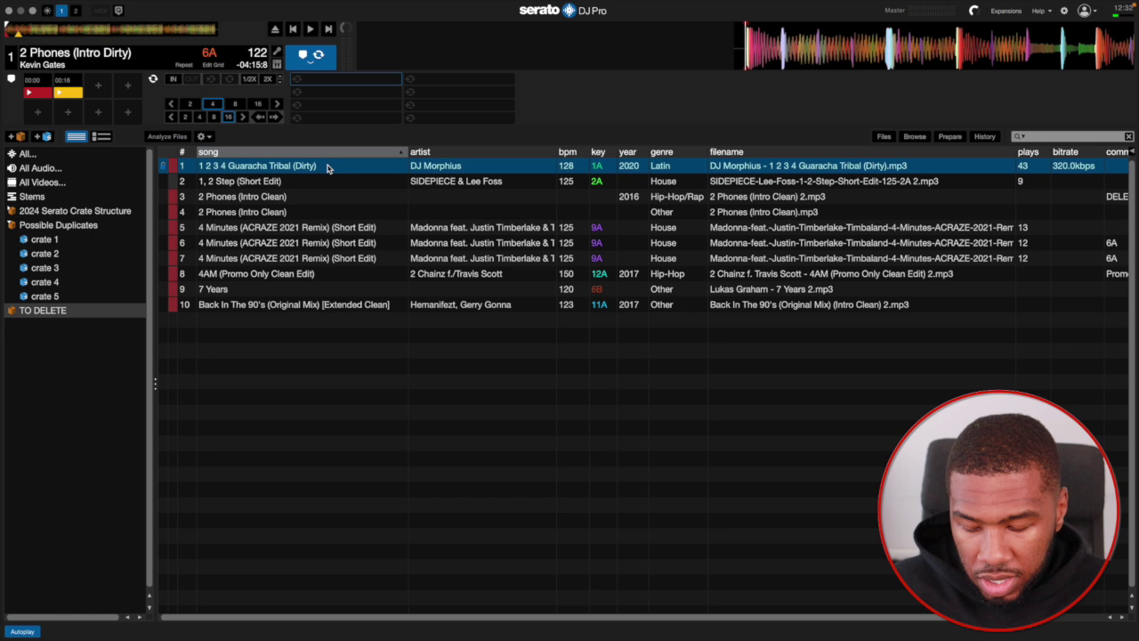
pyautogui.press('super+a')
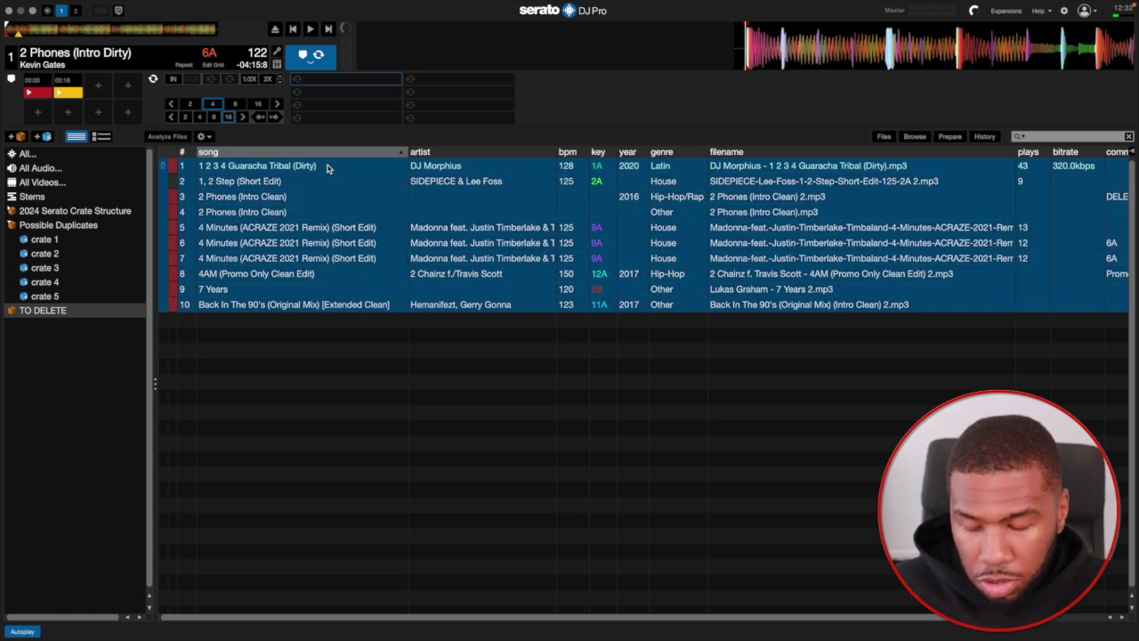
pyautogui.press('Delete')
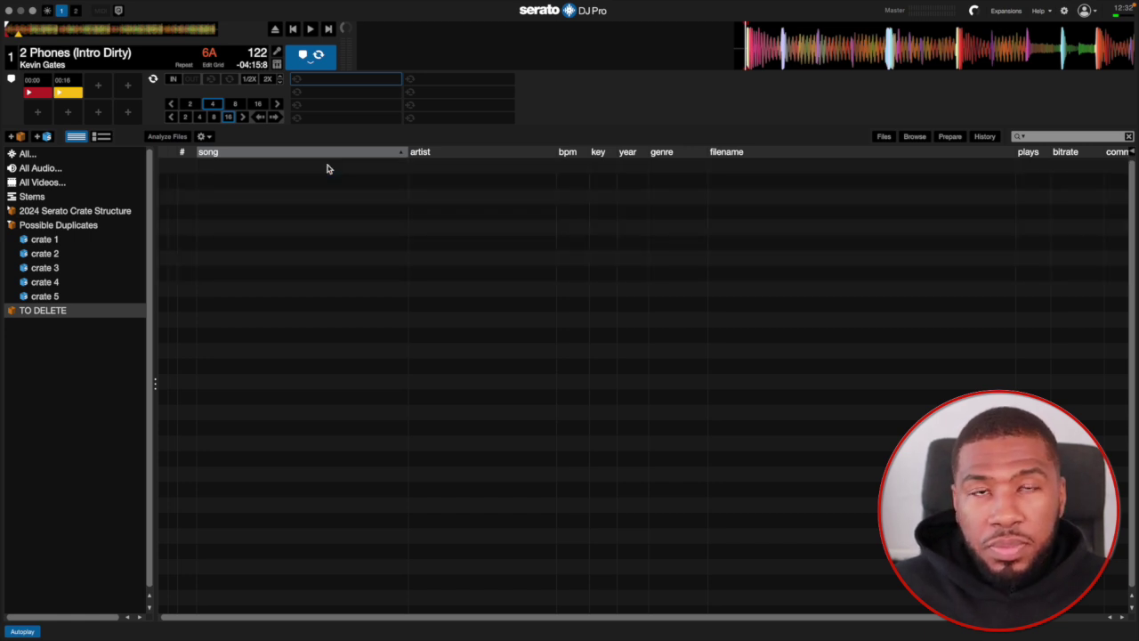